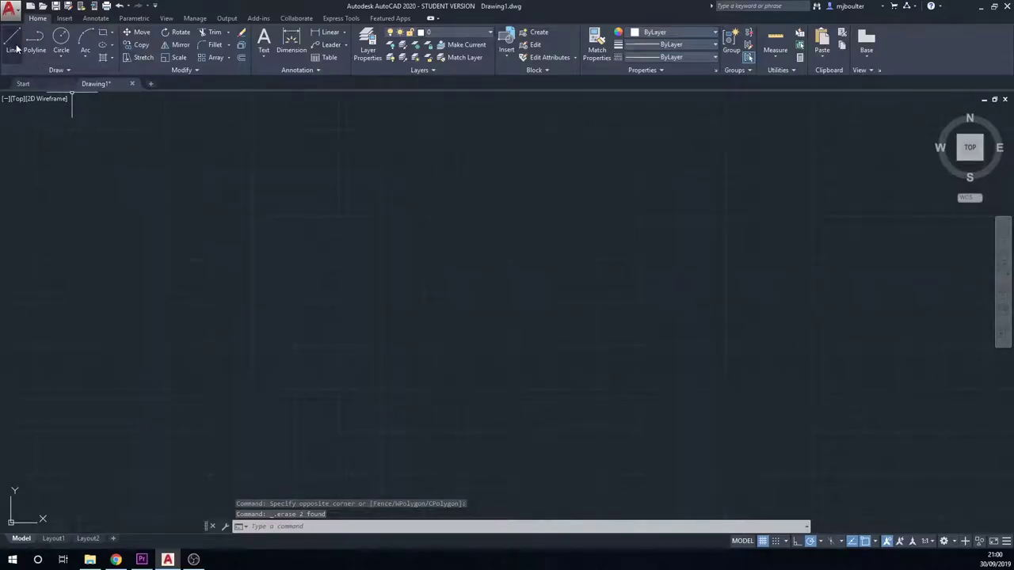
- Draw the plate outline with LINE: 500 up, 1000 right, then down and back to the start
left_click(21, 51)
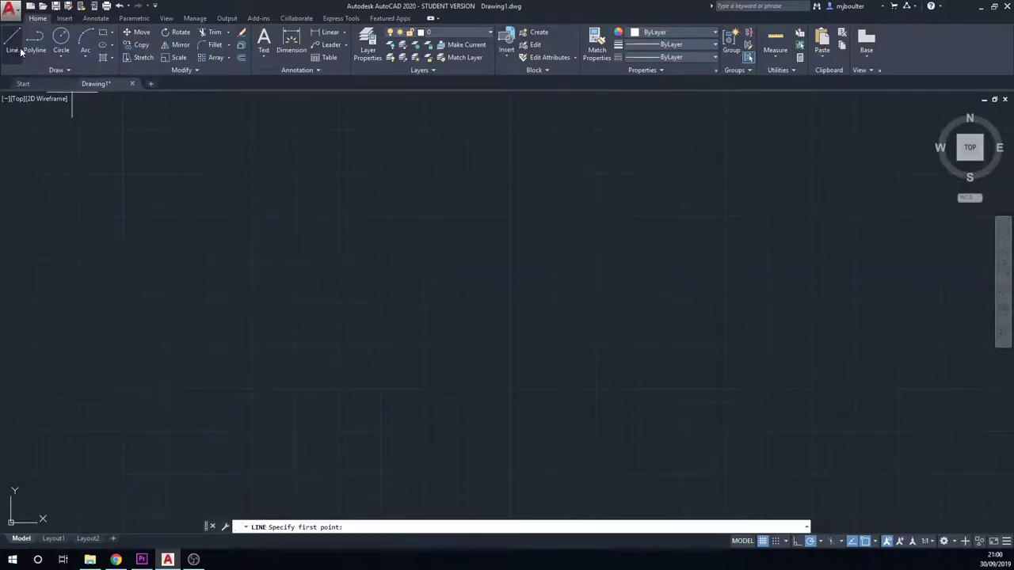
left_click(260, 363)
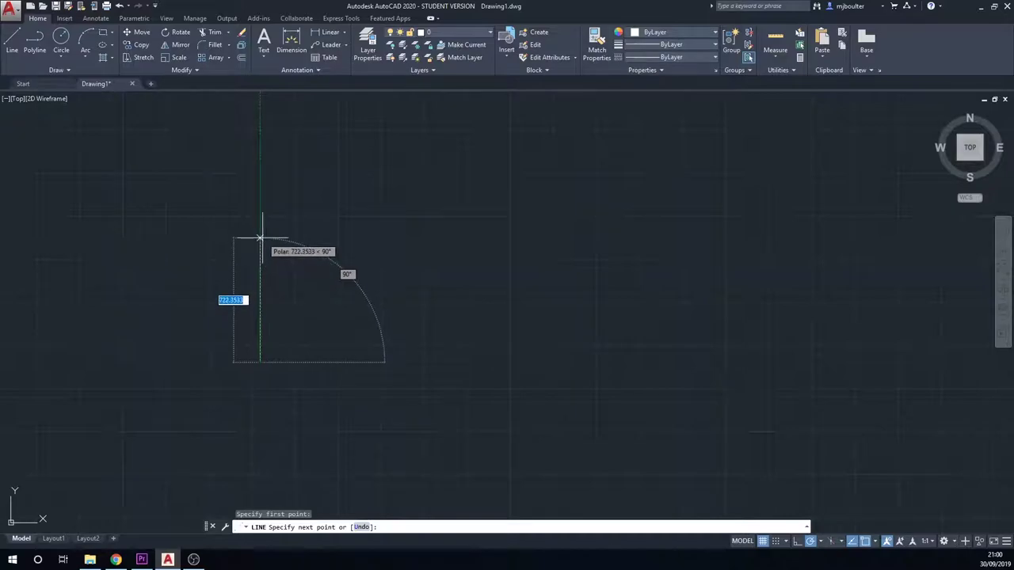
type("500")
key("Return")
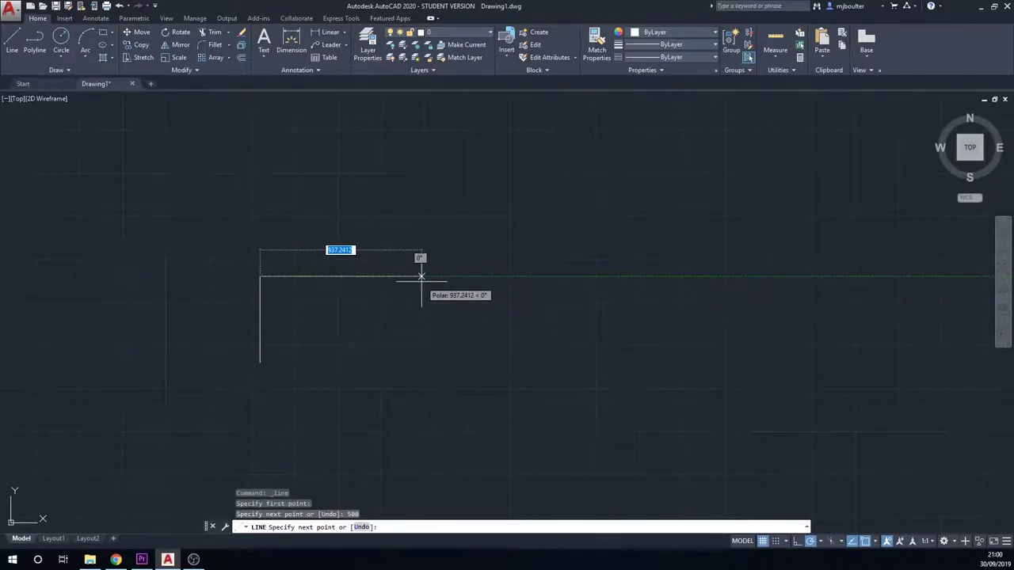
type("1000")
key("Return")
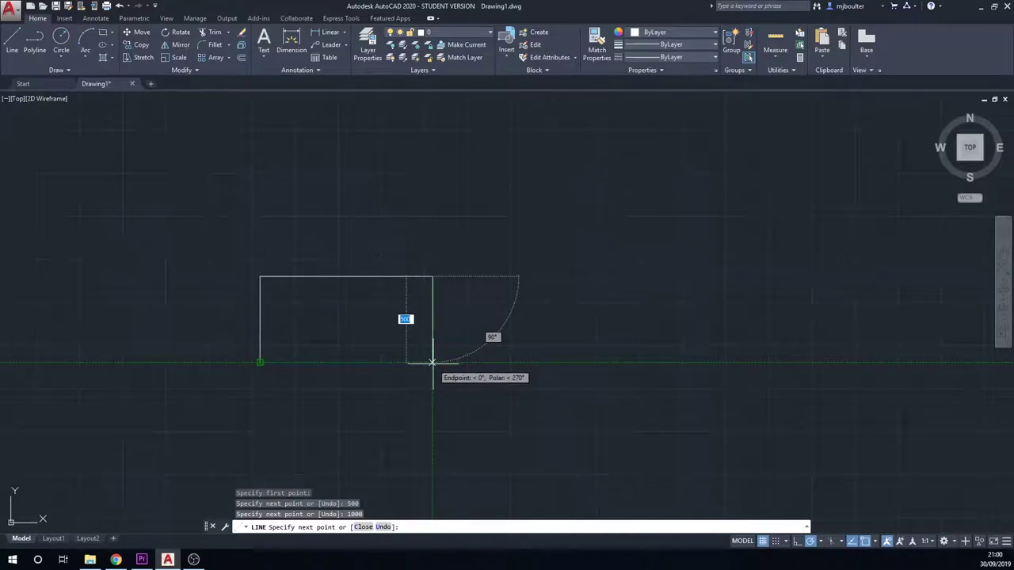
left_click(432, 362)
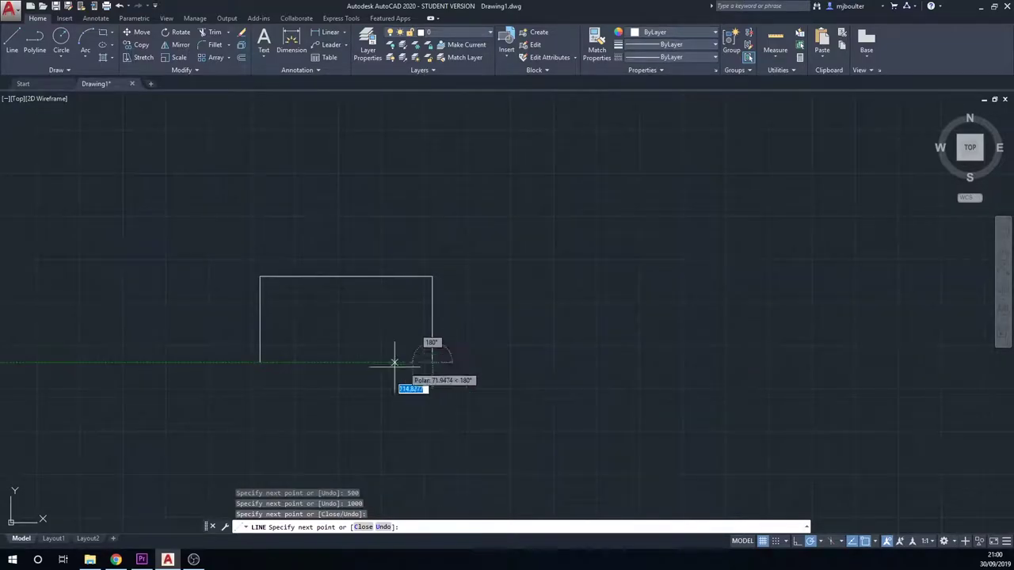
left_click(261, 361)
key("Escape")
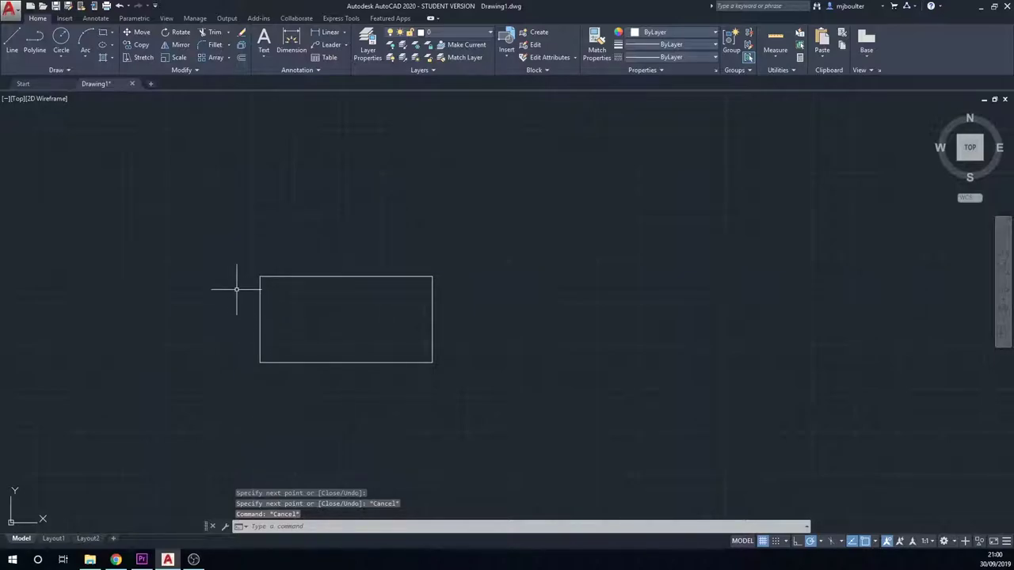
- Draw a radius-100 circle centred on the plate's lower-left corner
left_click(61, 37)
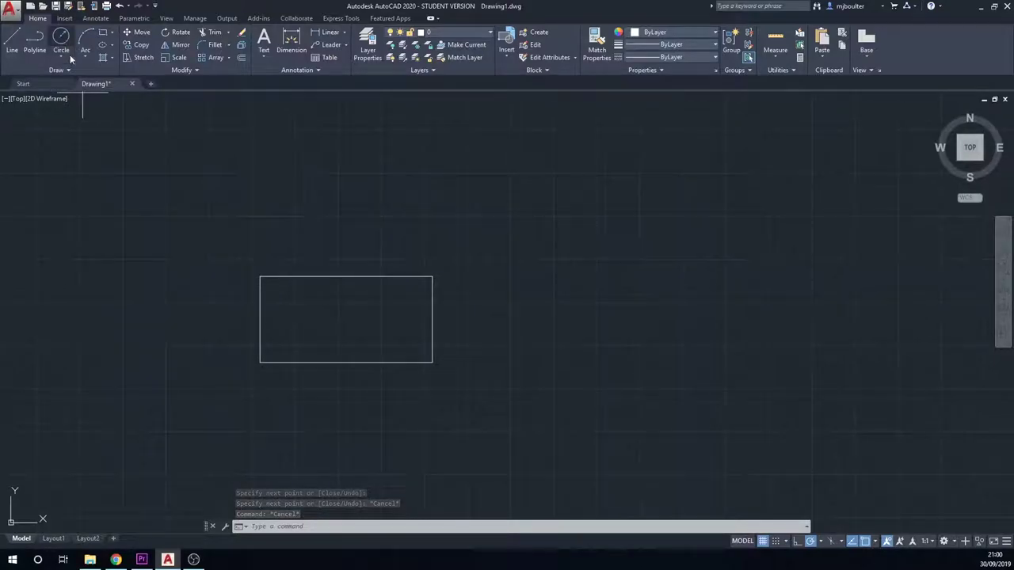
left_click(261, 362)
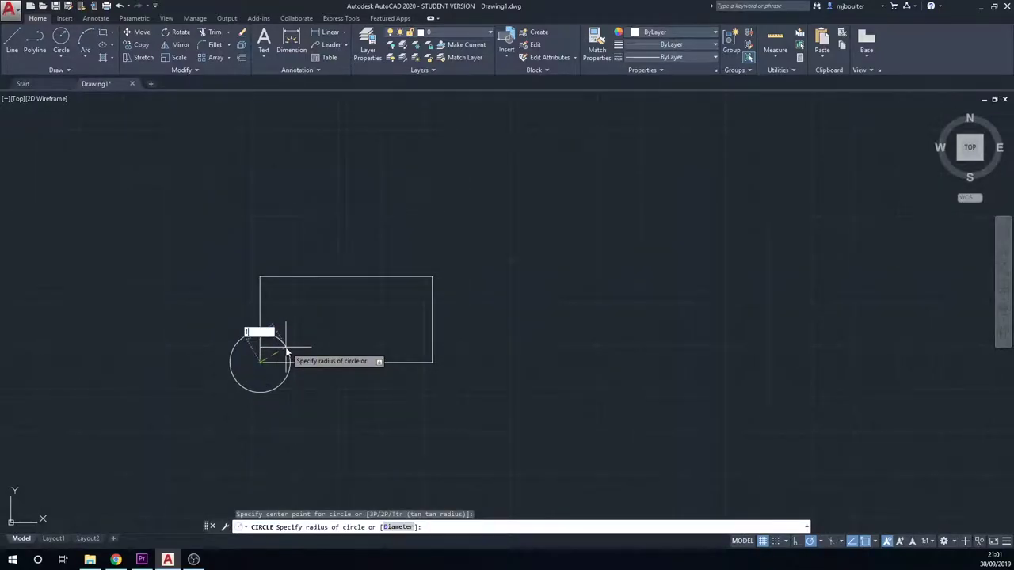
type("100")
key("Return")
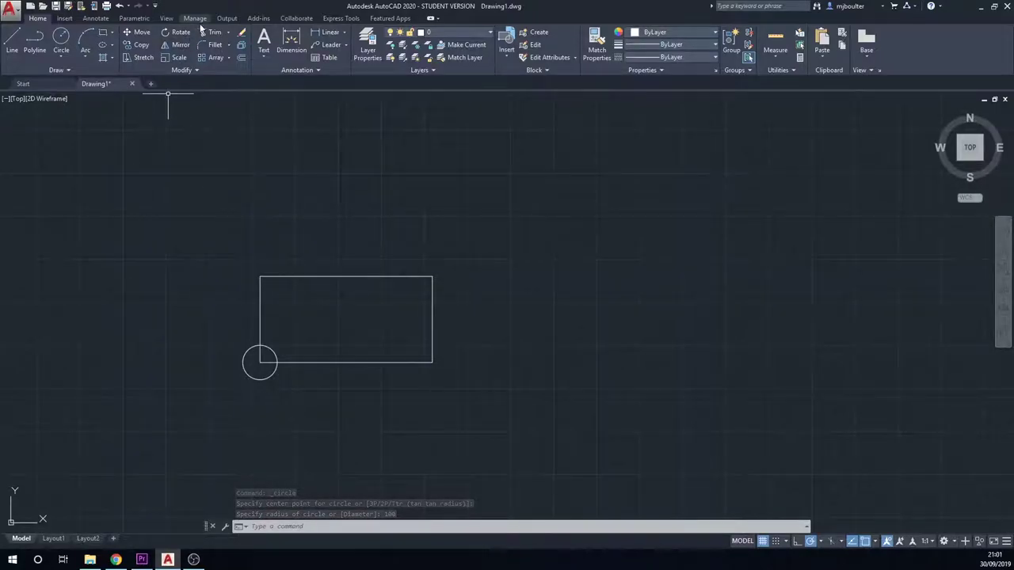
type("tr")
key("Return")
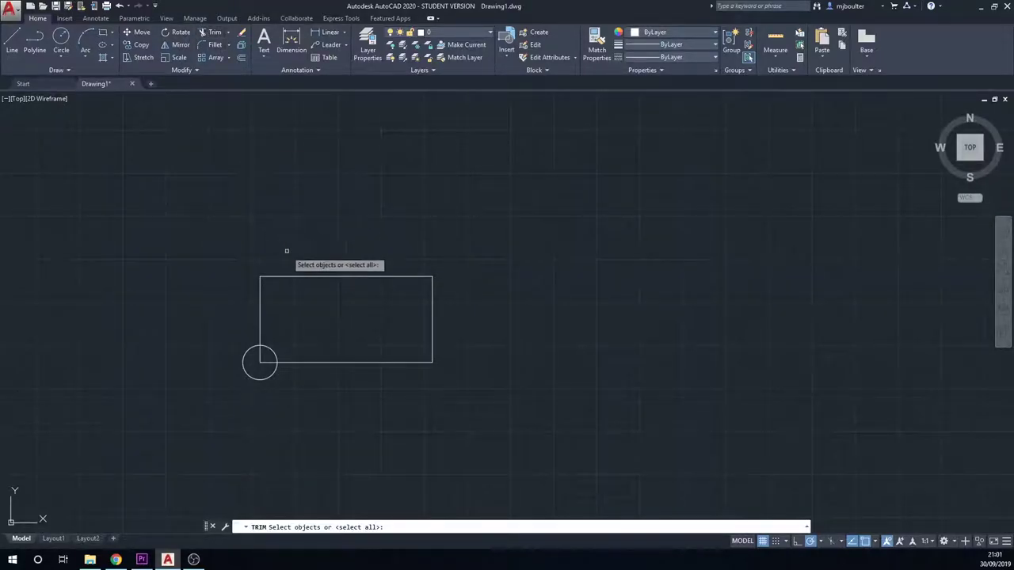
- Trim away the circle's portion outside the plate, using the bottom and left edges as cutting edges
left_click(289, 364)
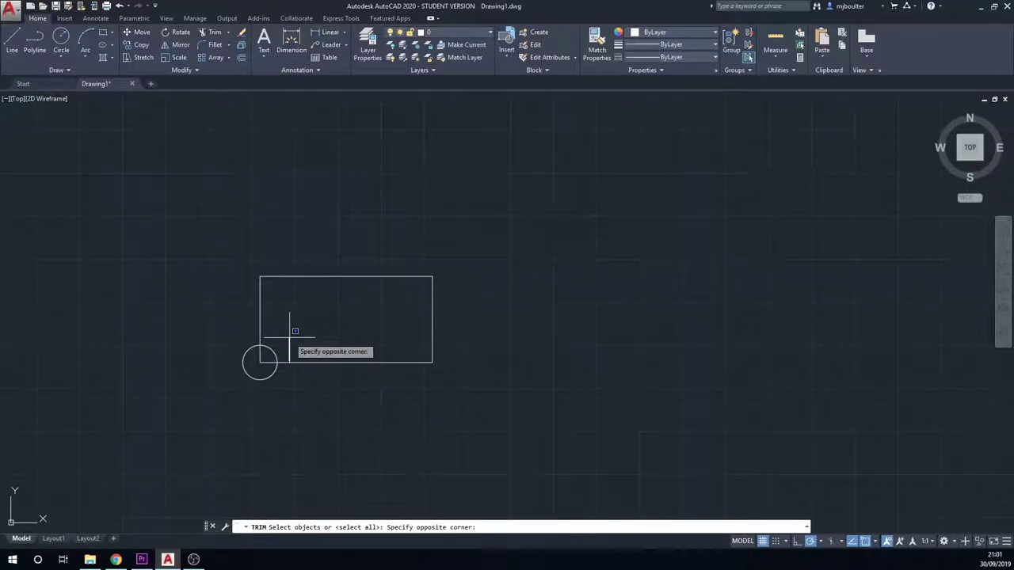
key("Escape")
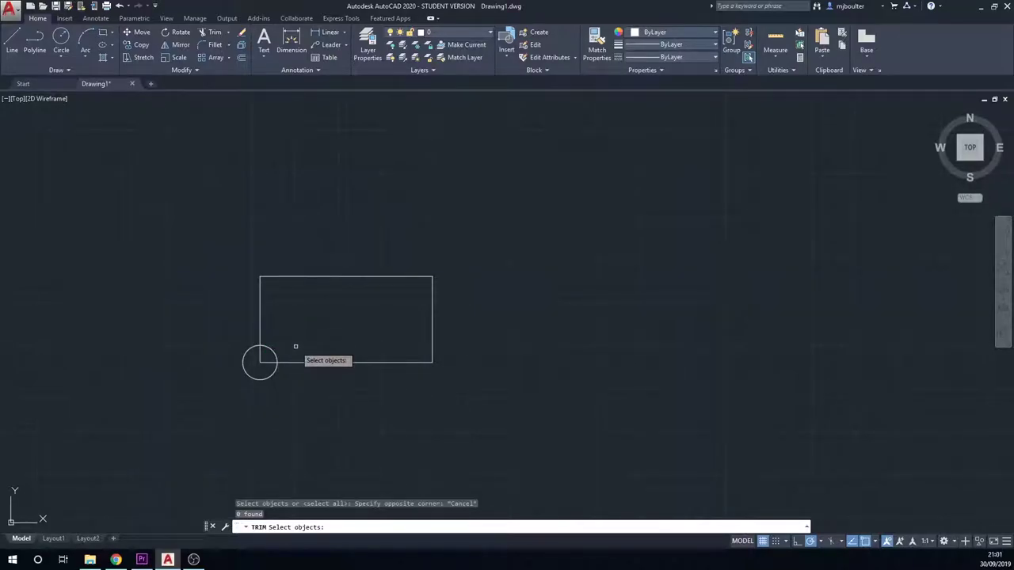
key("Escape")
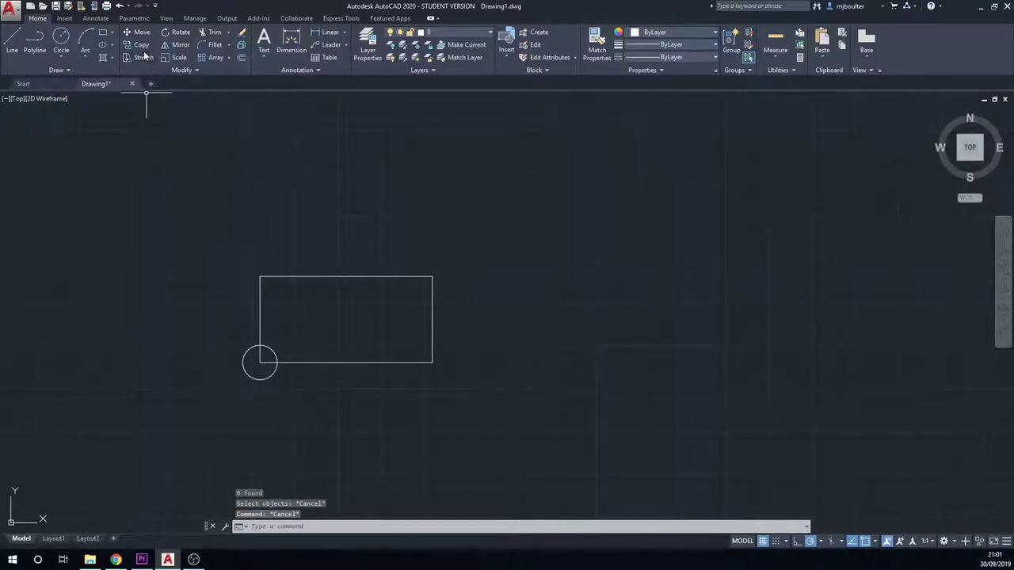
left_click(212, 33)
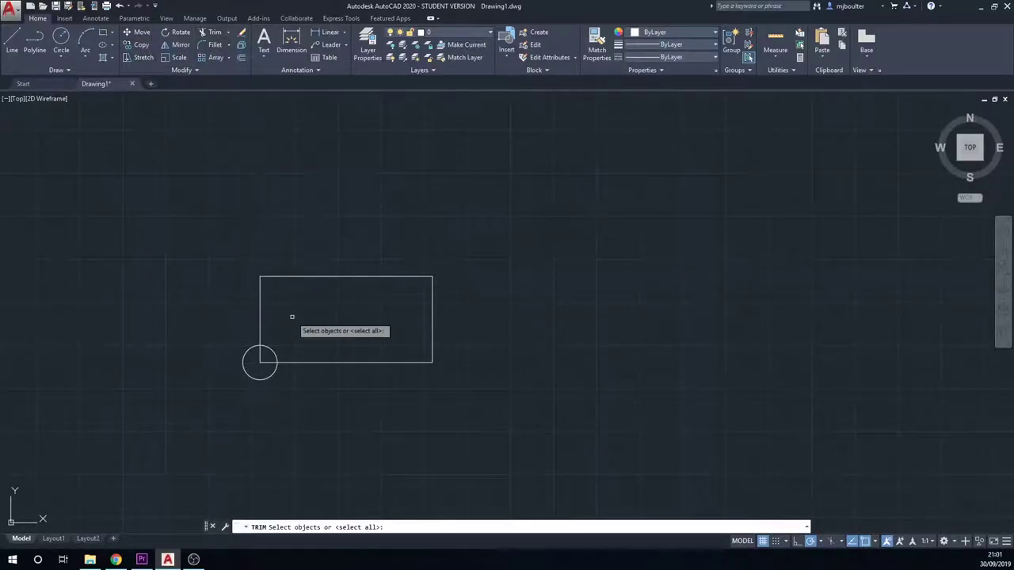
left_click(292, 361)
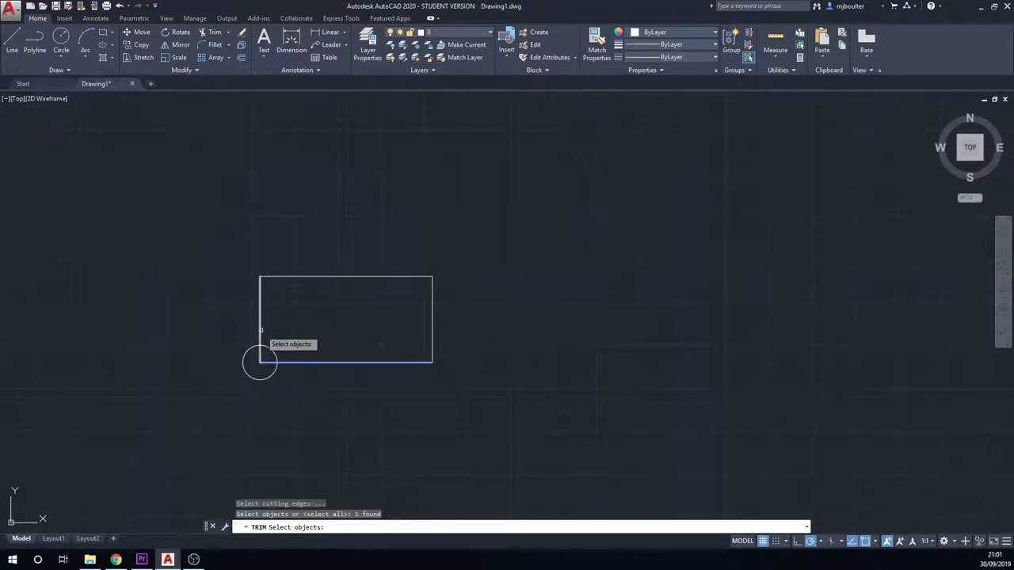
left_click(260, 330)
key("Return")
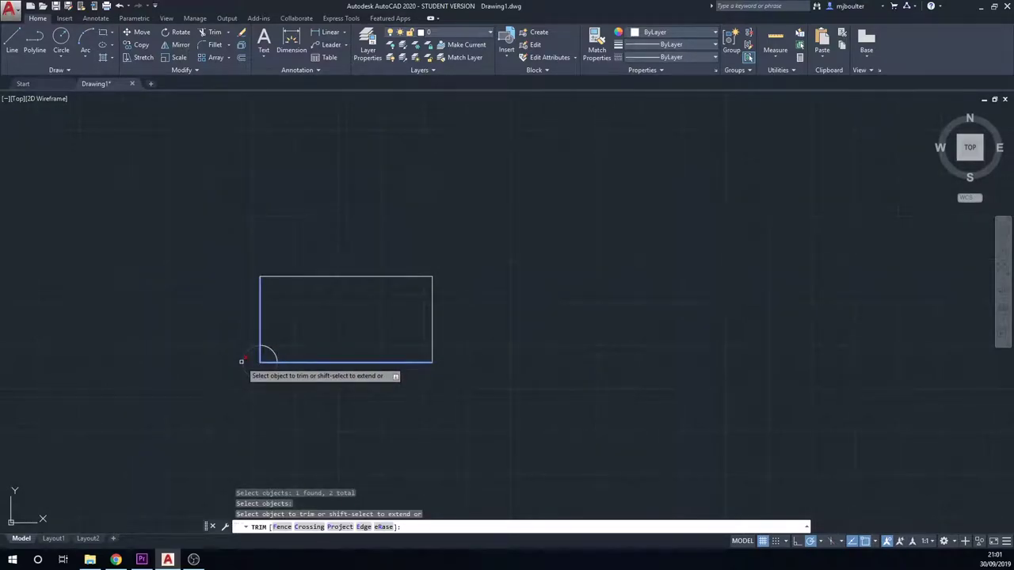
left_click(241, 361)
key("Escape")
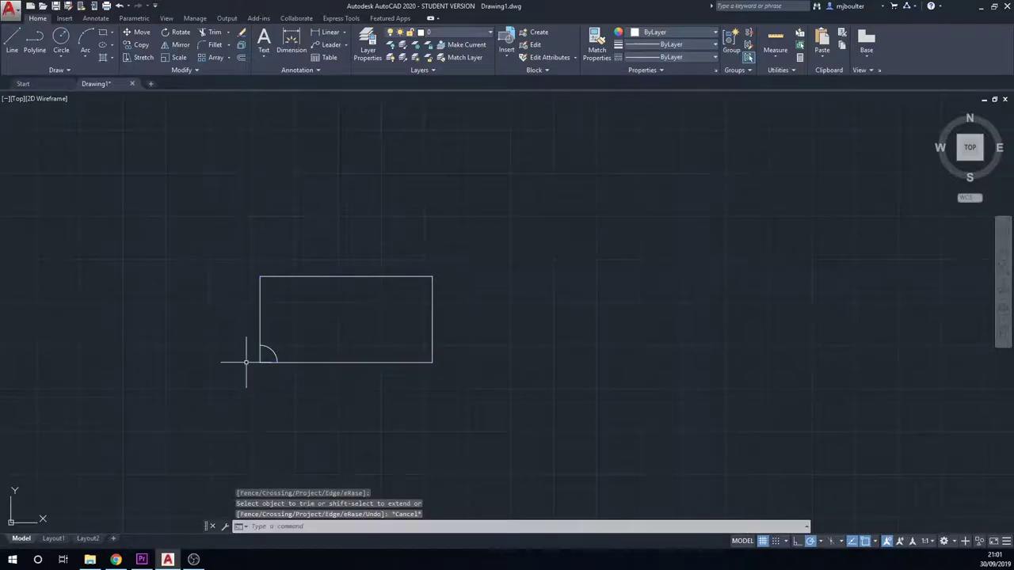
- Trim off the corner edge stubs inside the arc to leave a clean quarter-circle notch
left_click(212, 34)
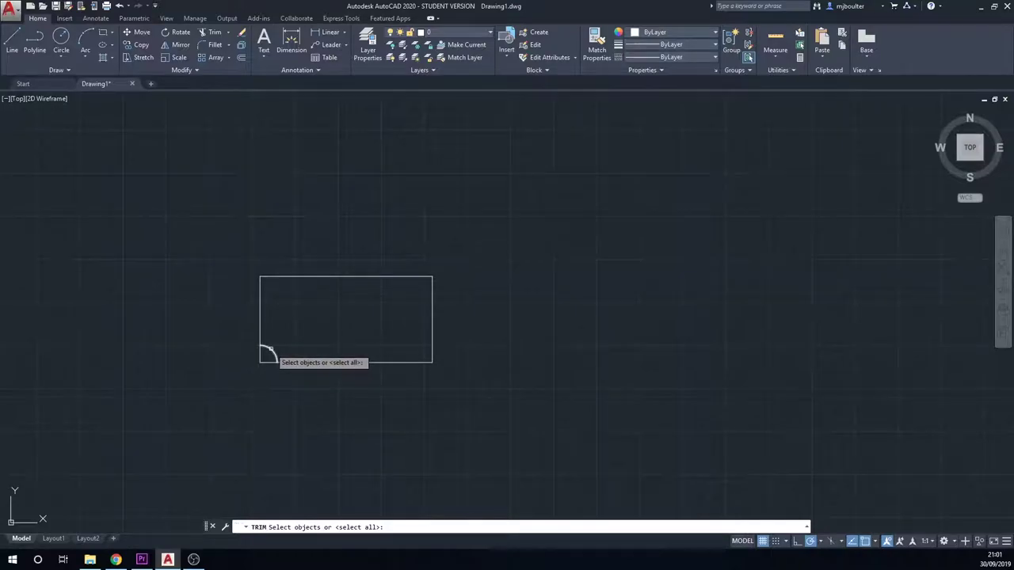
key("Return")
left_click(262, 354)
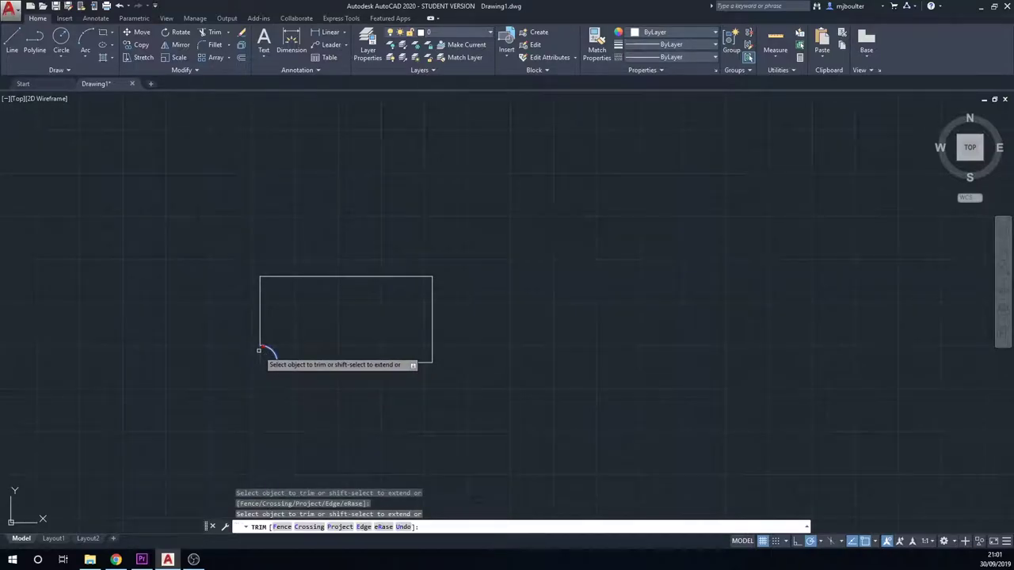
key("Escape")
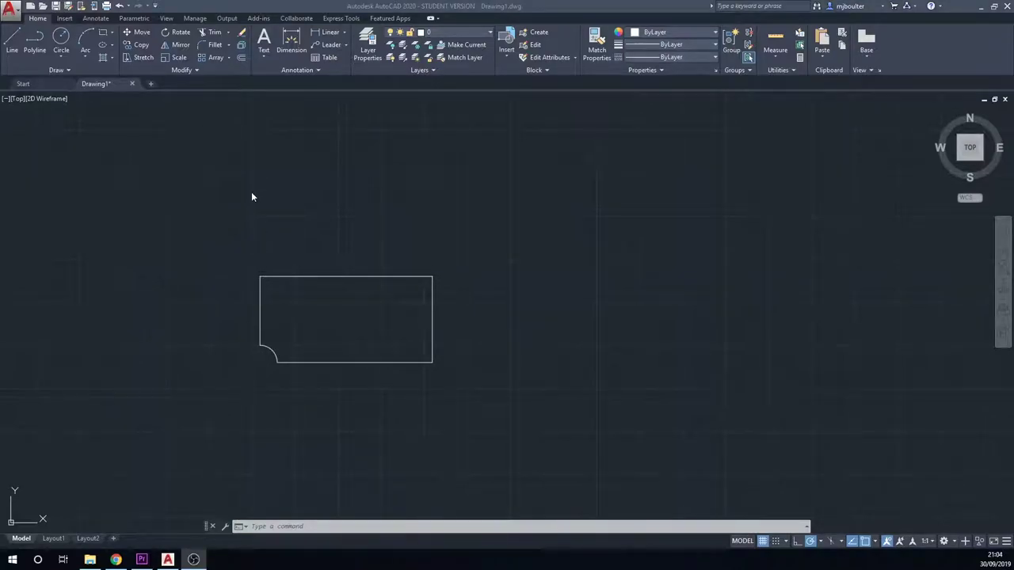
- Offset the plate's top and right edges 100 units inward as construction lines
left_click(242, 58)
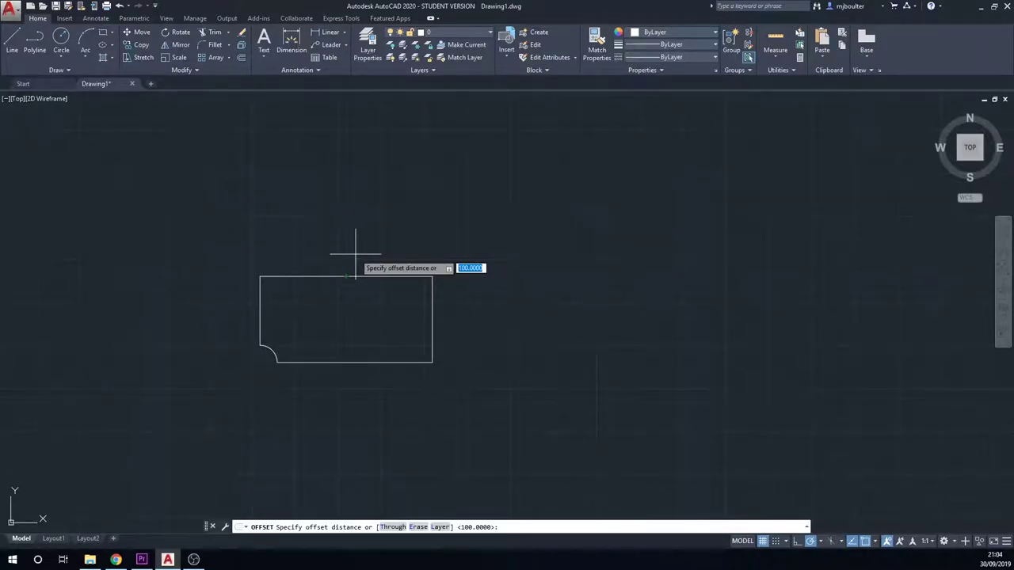
key("Return")
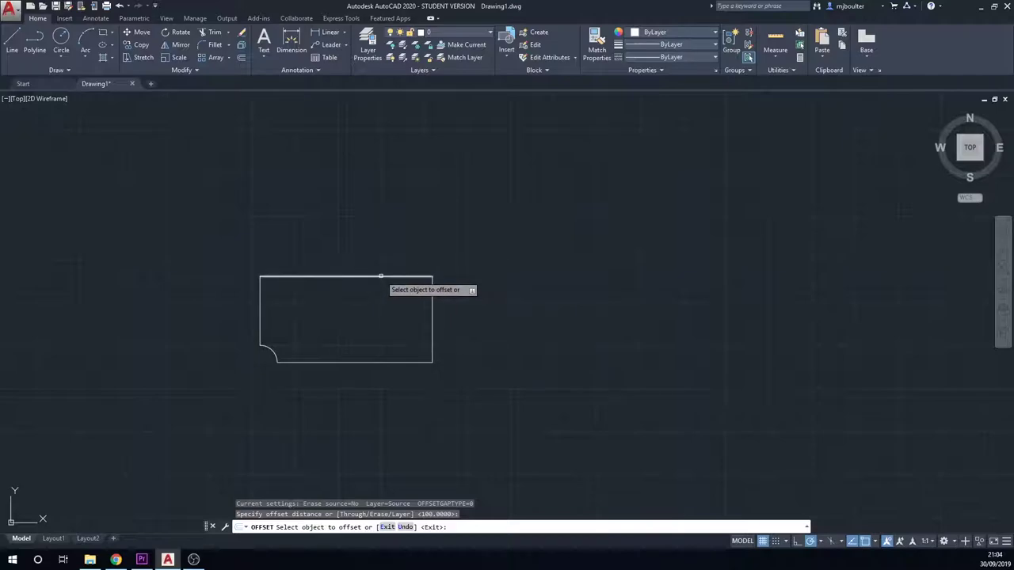
left_click(381, 277)
left_click(380, 298)
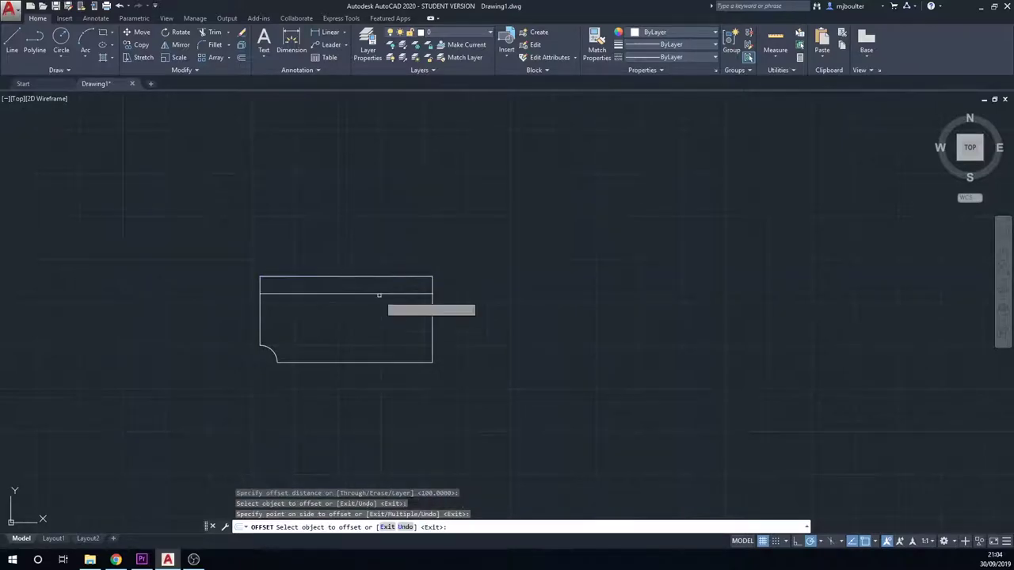
left_click(432, 316)
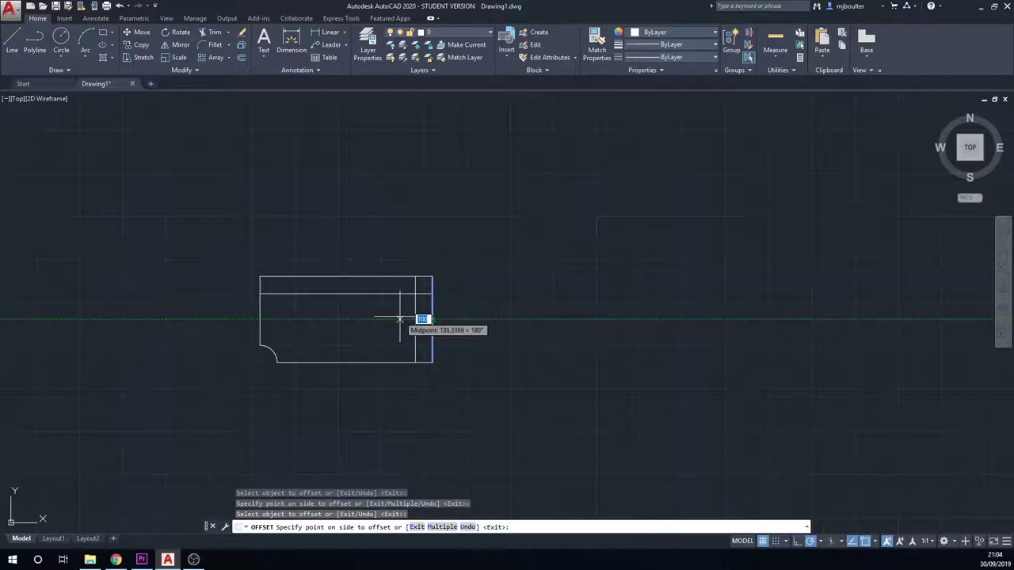
left_click(407, 316)
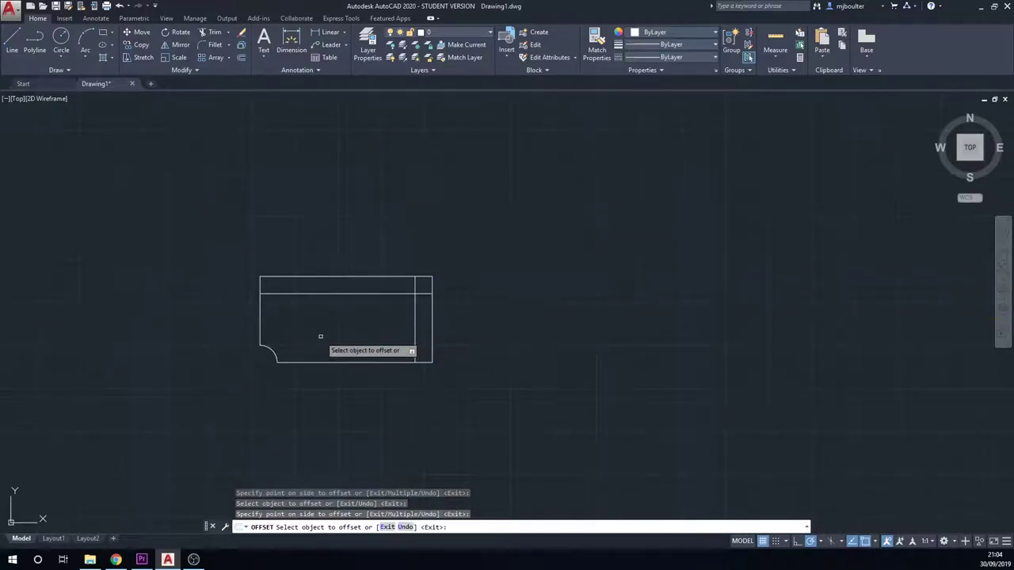
key("Escape")
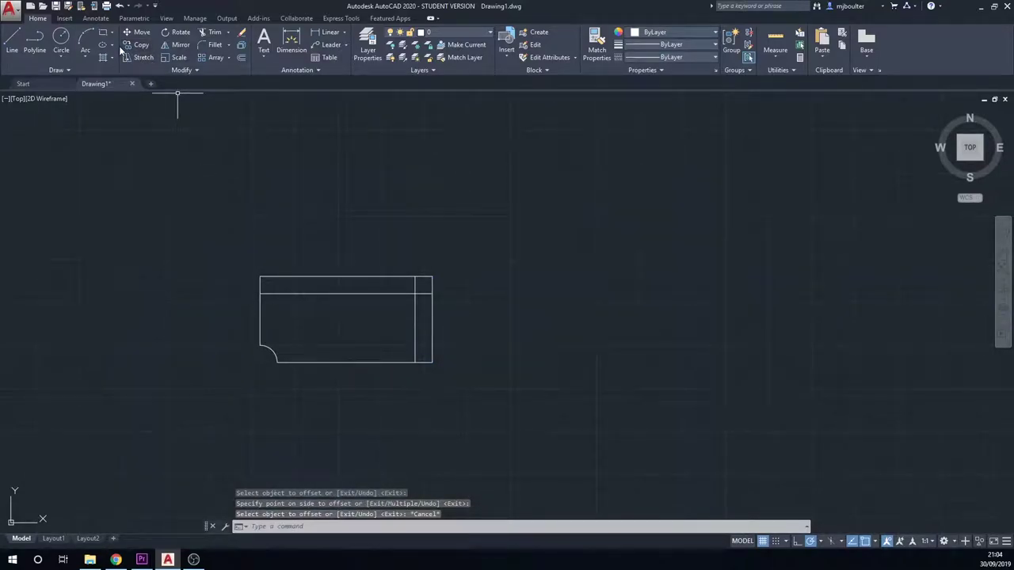
- Draw a radius-100 circle centred where the two offset lines intersect
left_click(62, 40)
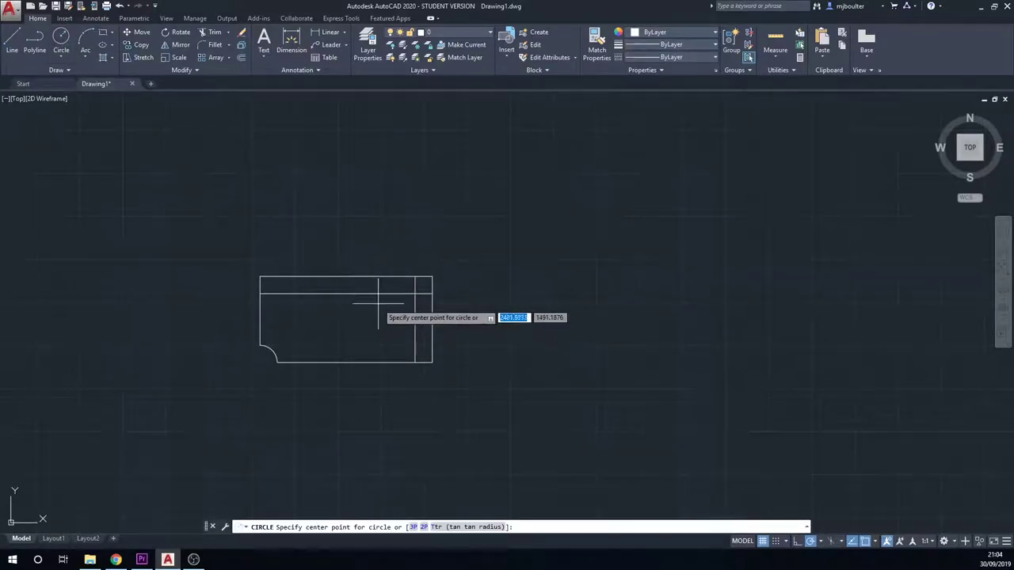
left_click(415, 293)
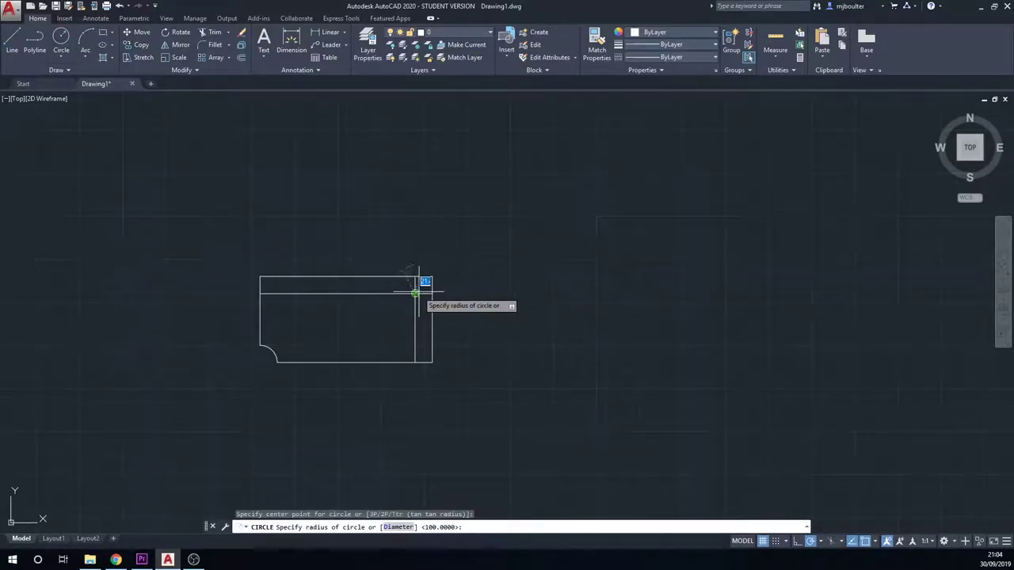
left_click(432, 293)
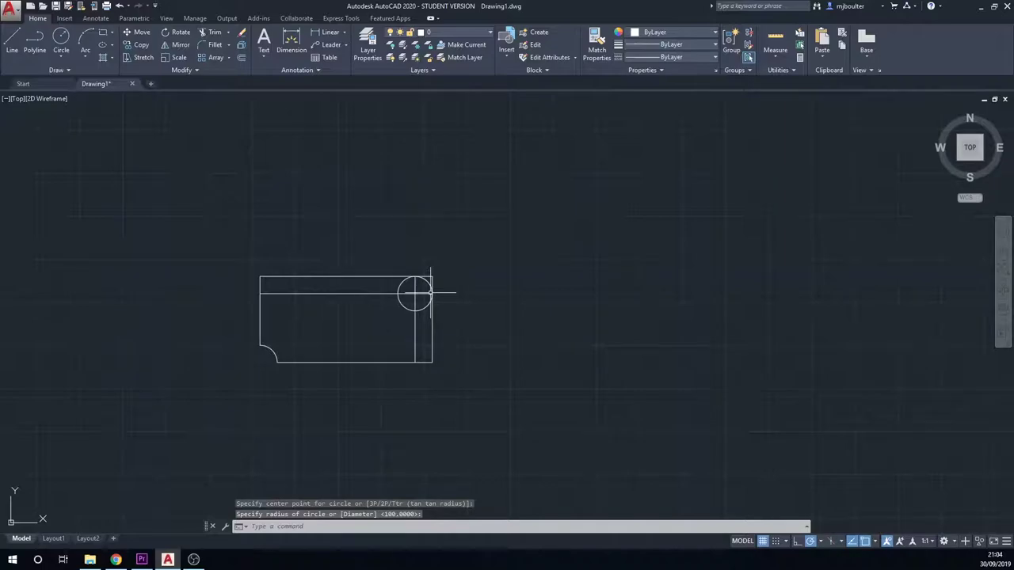
key("Escape")
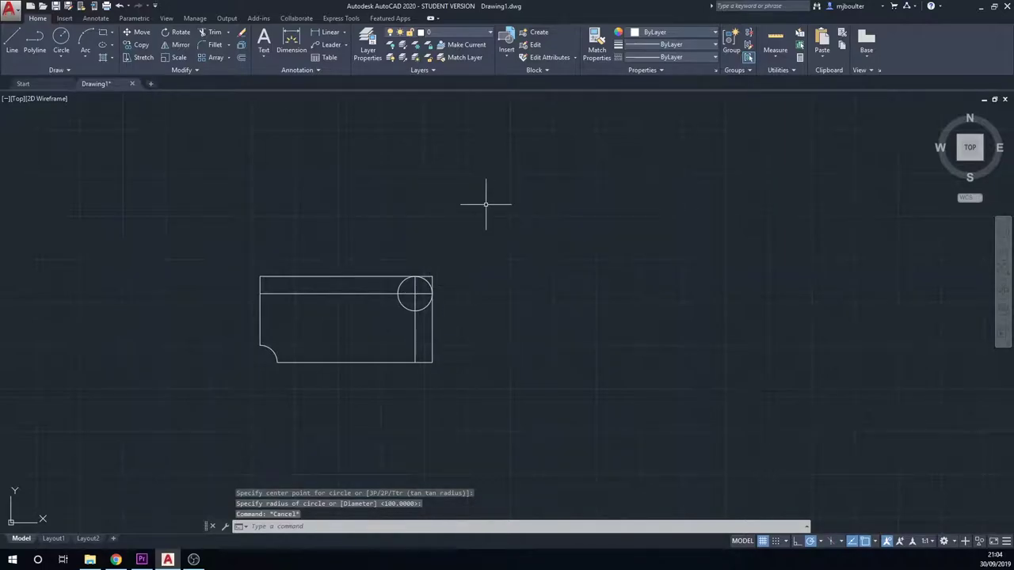
- Trim the circle against the top and right edges to form the rounded top-right corner
left_click(212, 36)
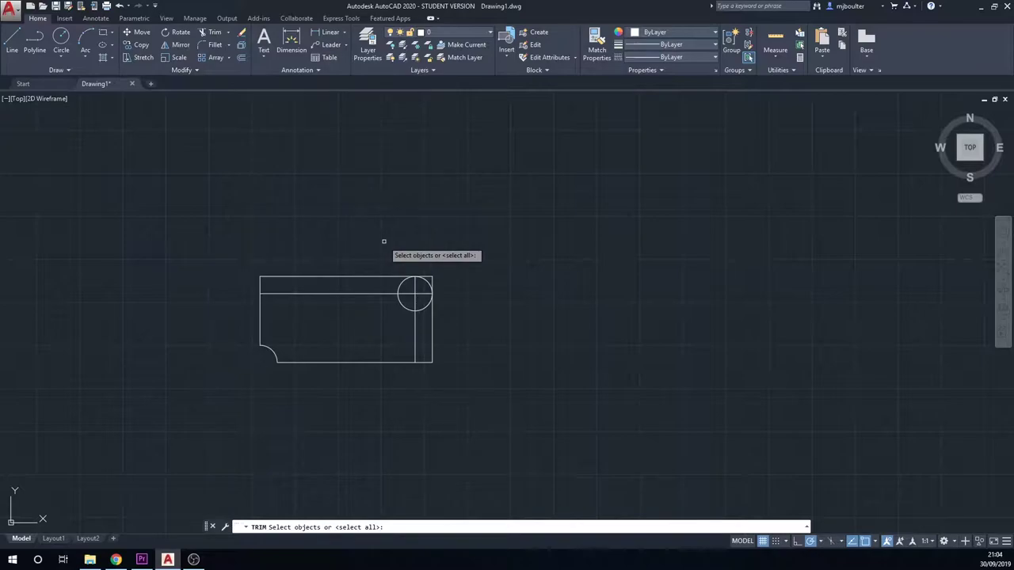
left_click(426, 306)
key("Return")
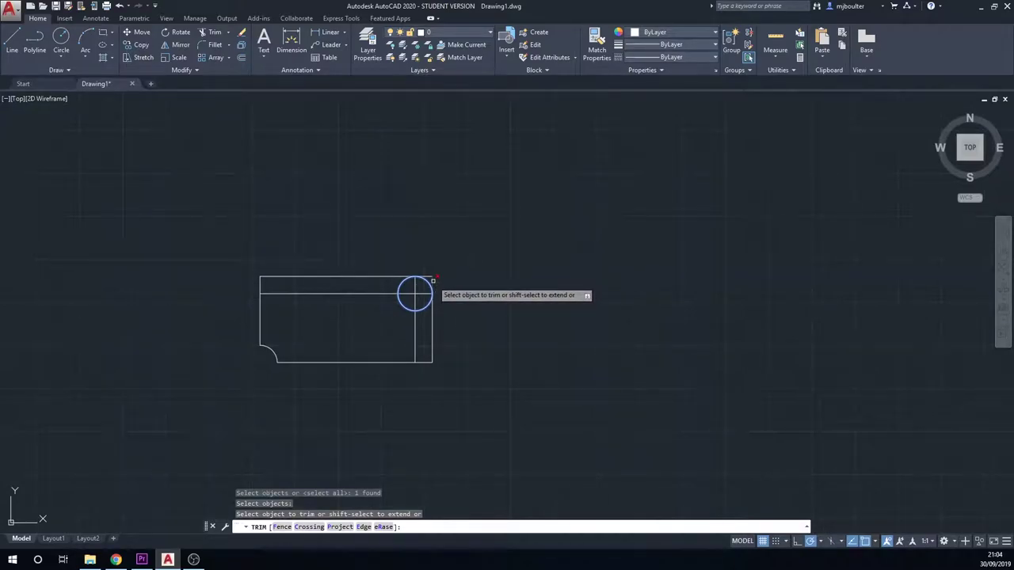
left_click(433, 279)
key("Escape")
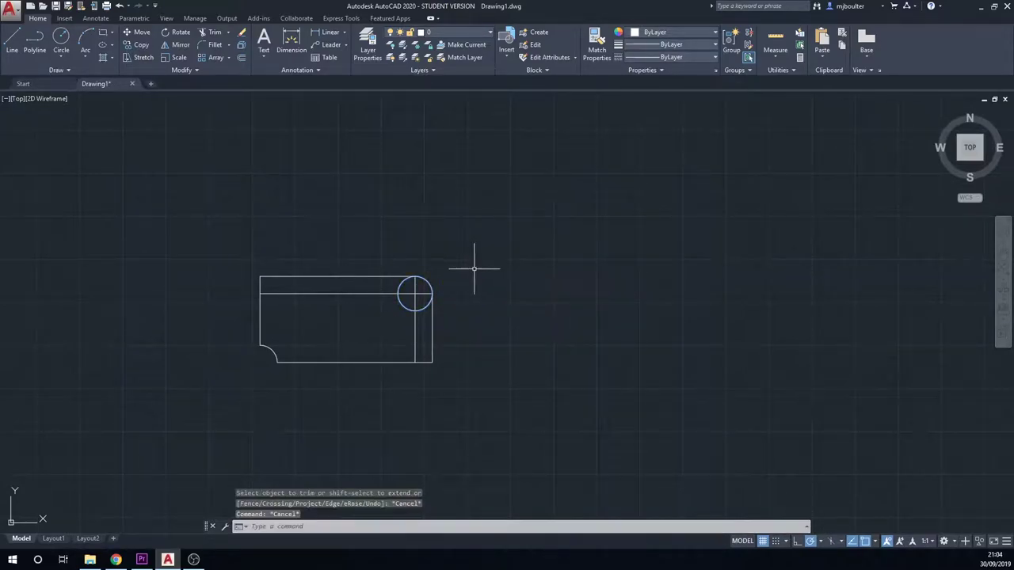
left_click(215, 33)
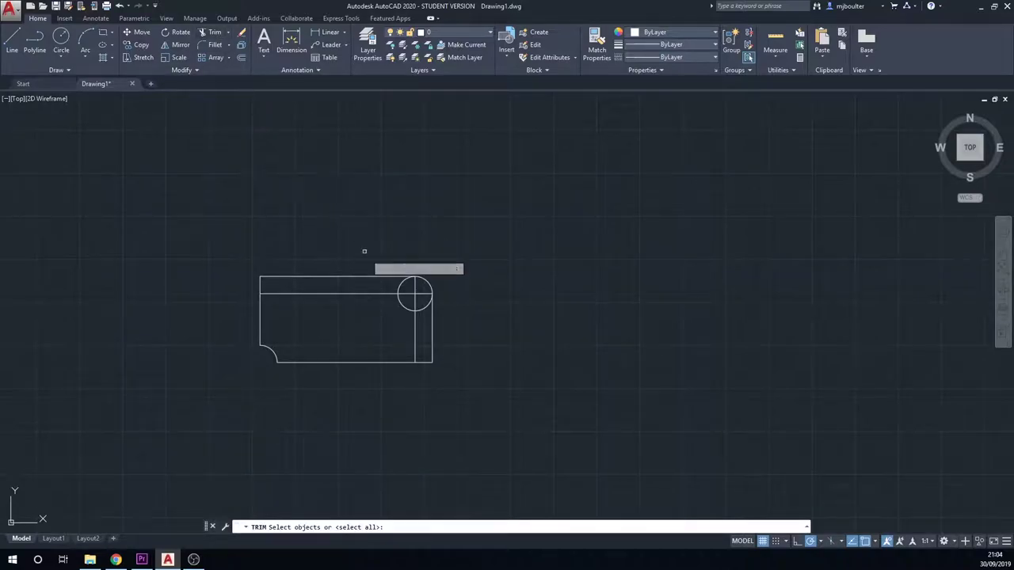
left_click(432, 313)
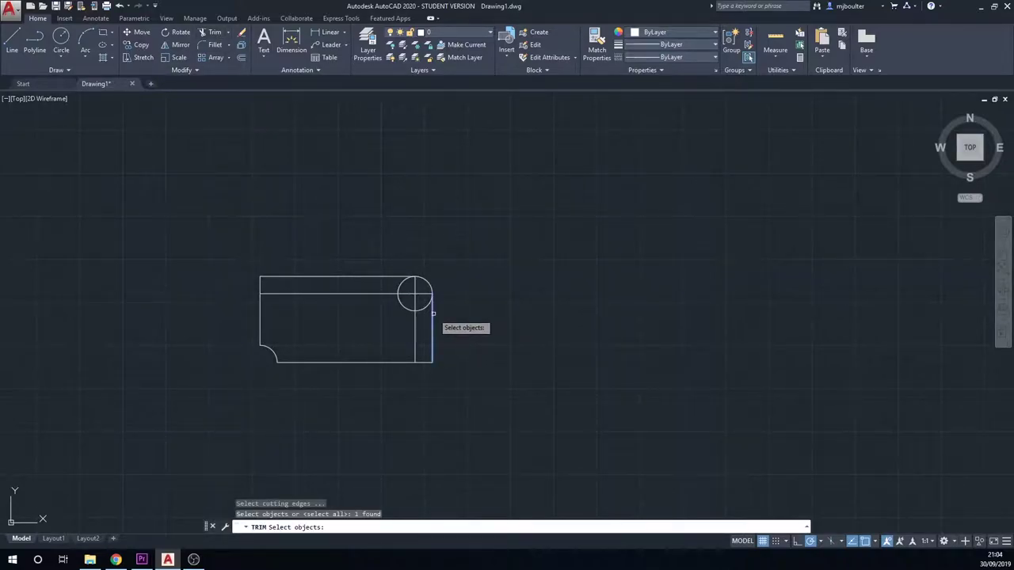
left_click(396, 276)
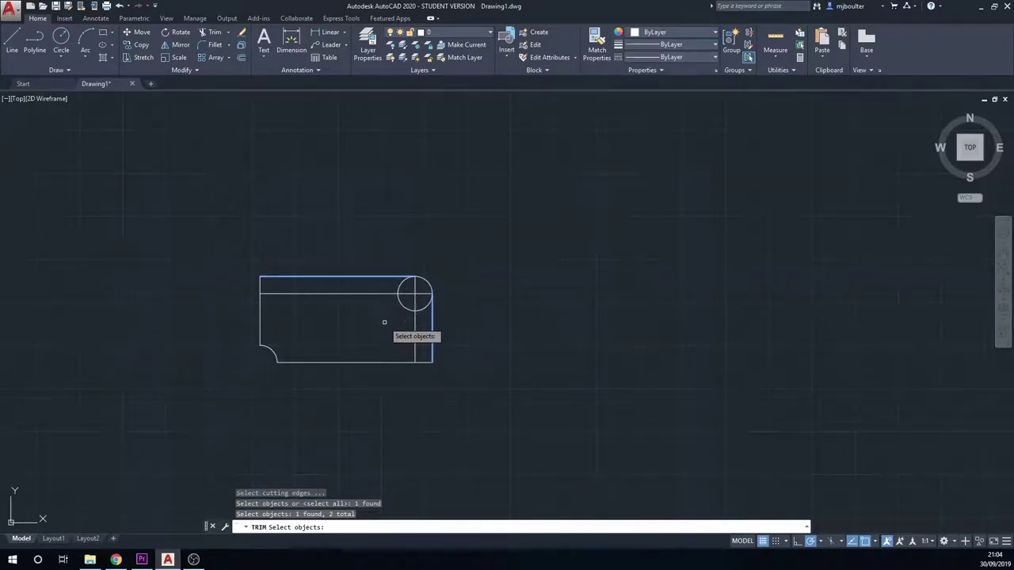
key("Return")
left_click(405, 308)
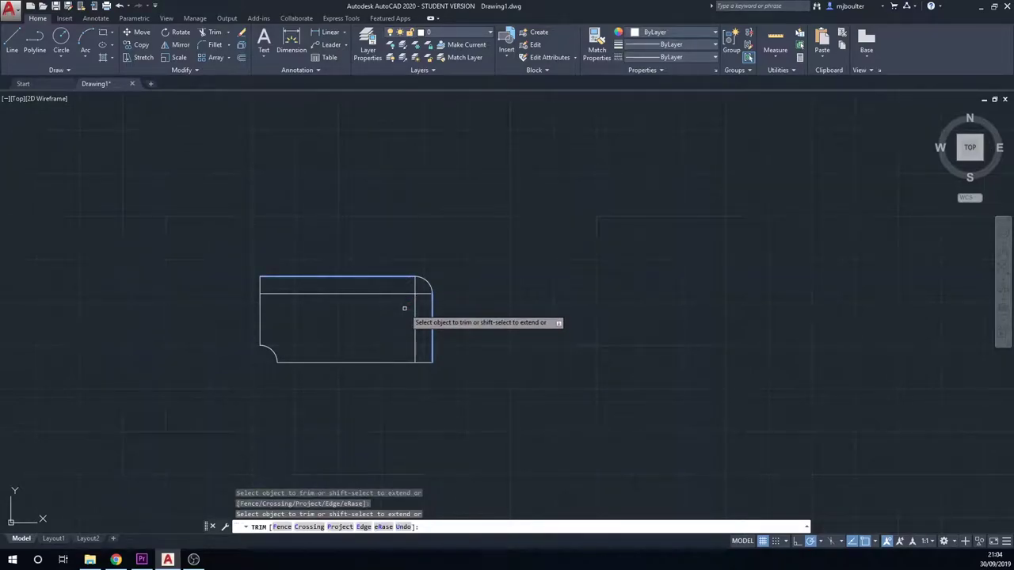
key("Escape")
- Delete the two offset construction lines using a crossing selection
left_click(437, 308)
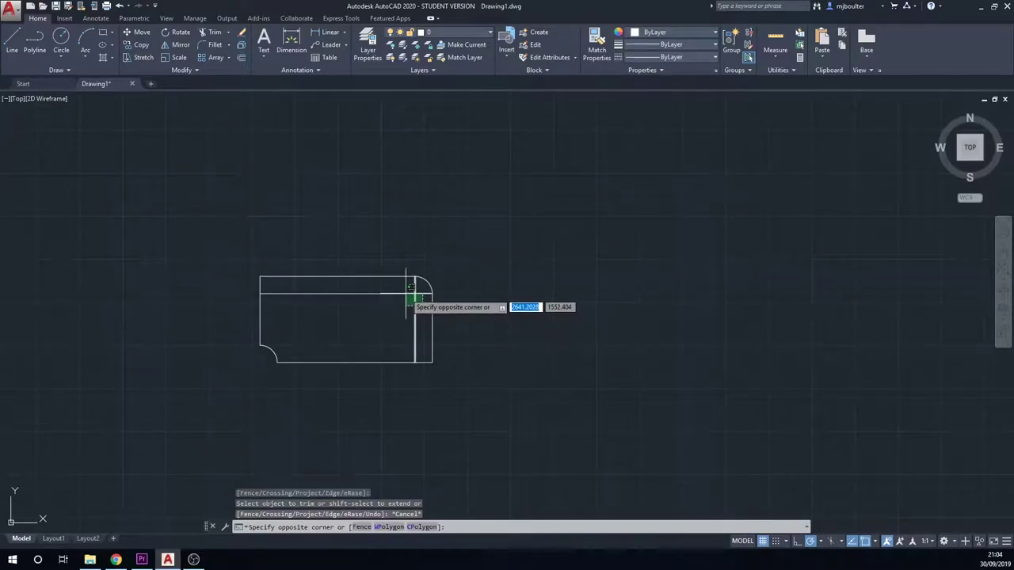
left_click(405, 298)
key("Delete")
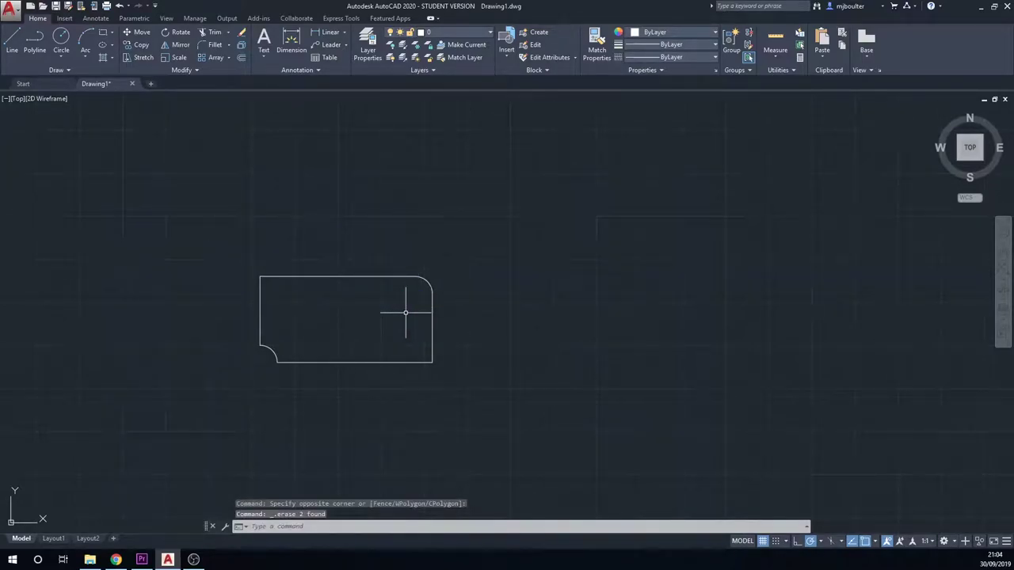
- Set the fillet radius to 30 and pick the plate's left edge for the top-left corner
key("Escape")
key("Escape")
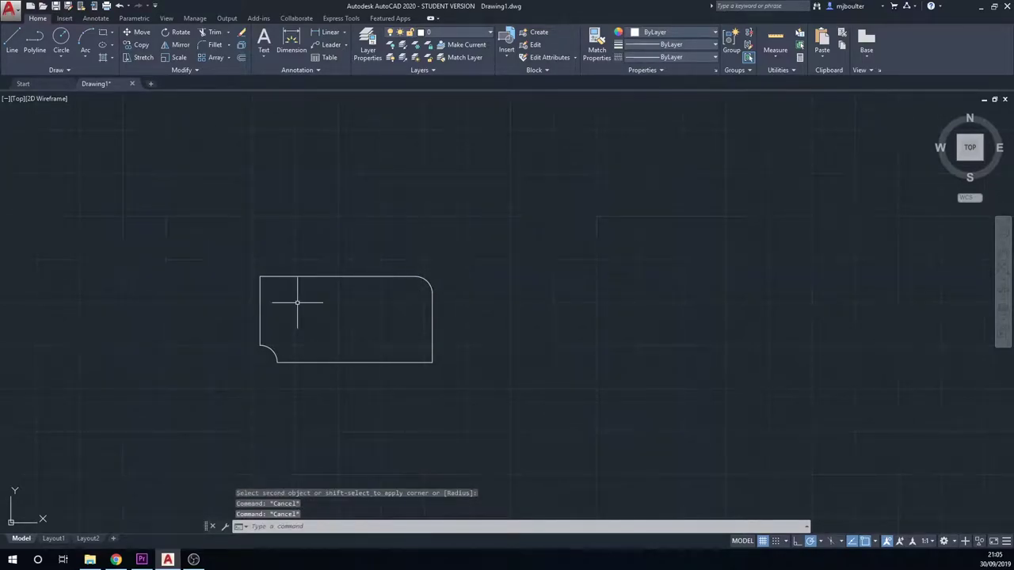
left_click(212, 48)
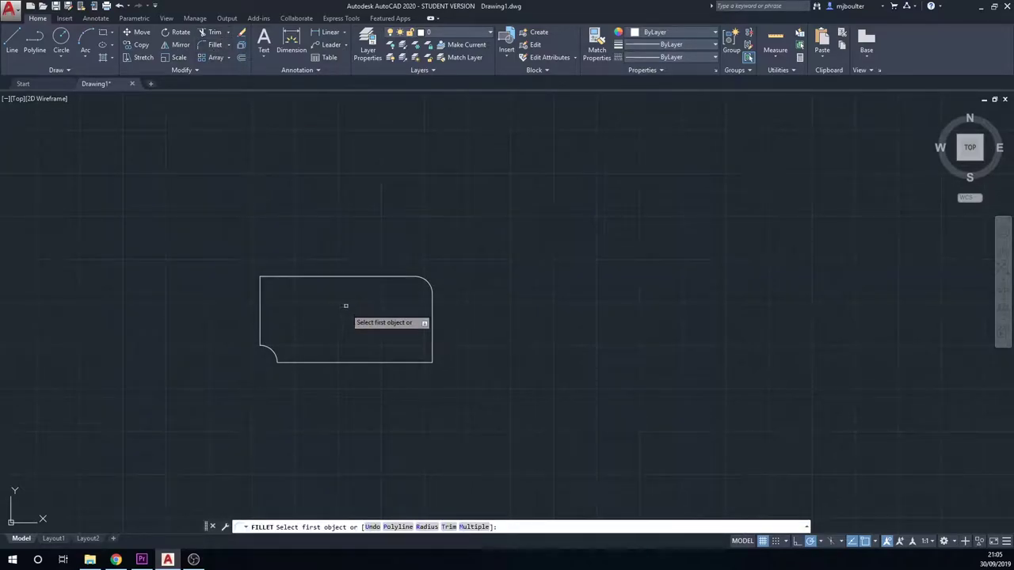
left_click(426, 527)
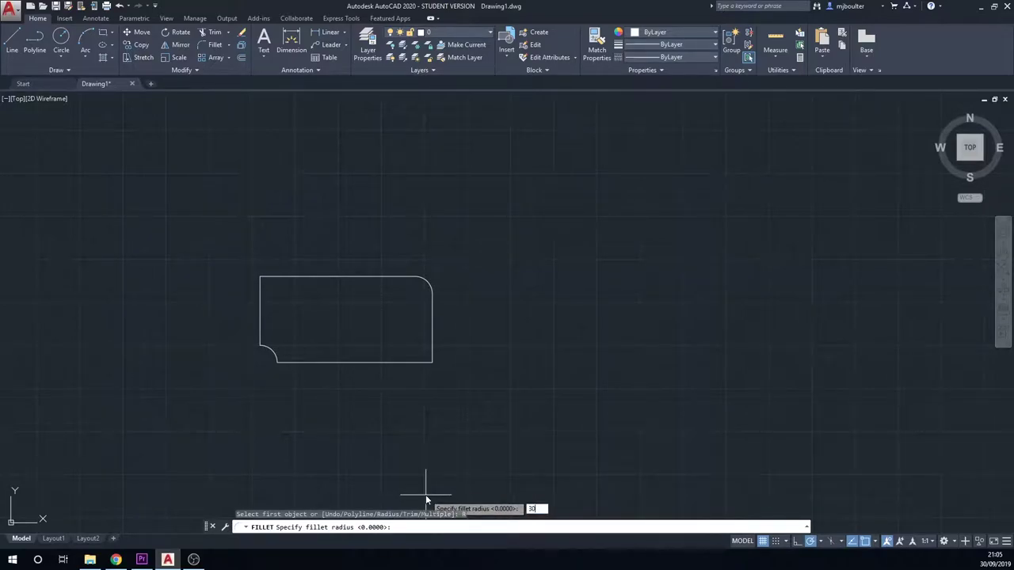
type("30")
key("Return")
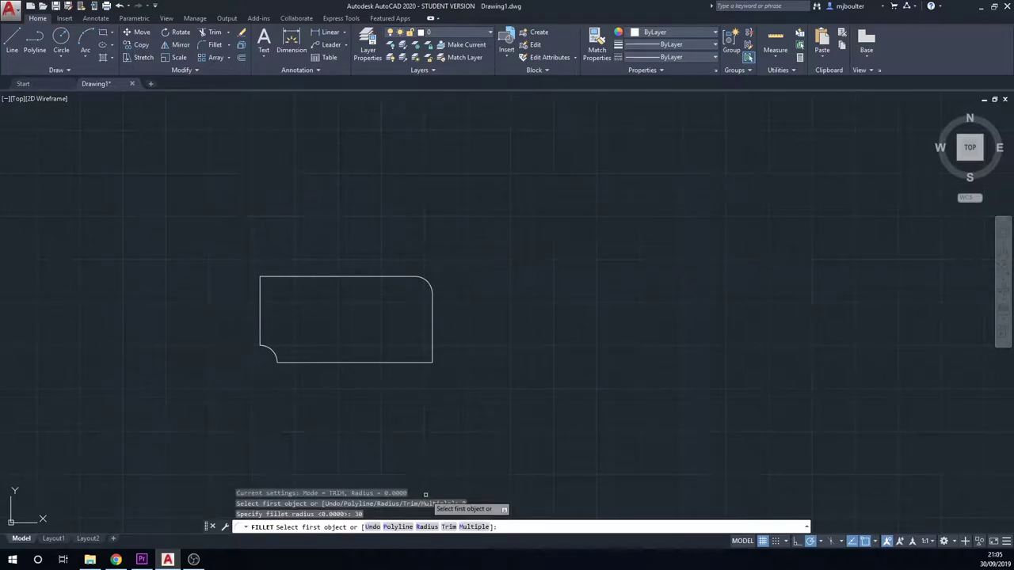
left_click(260, 295)
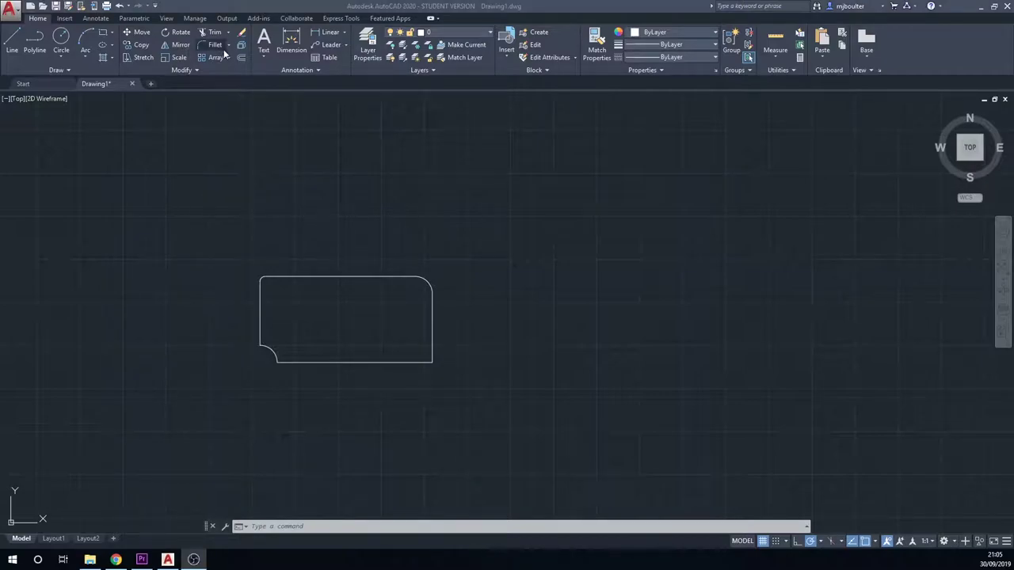
left_click(309, 316)
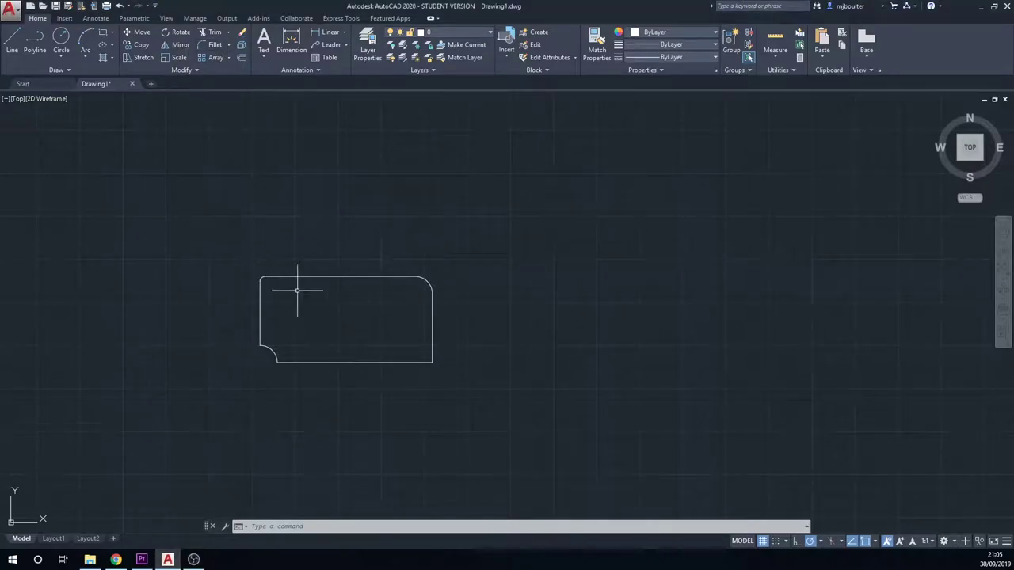
- Chamfer the plate's bottom-right corner with 100 × 100 distances on the bottom and right edges
left_click(229, 45)
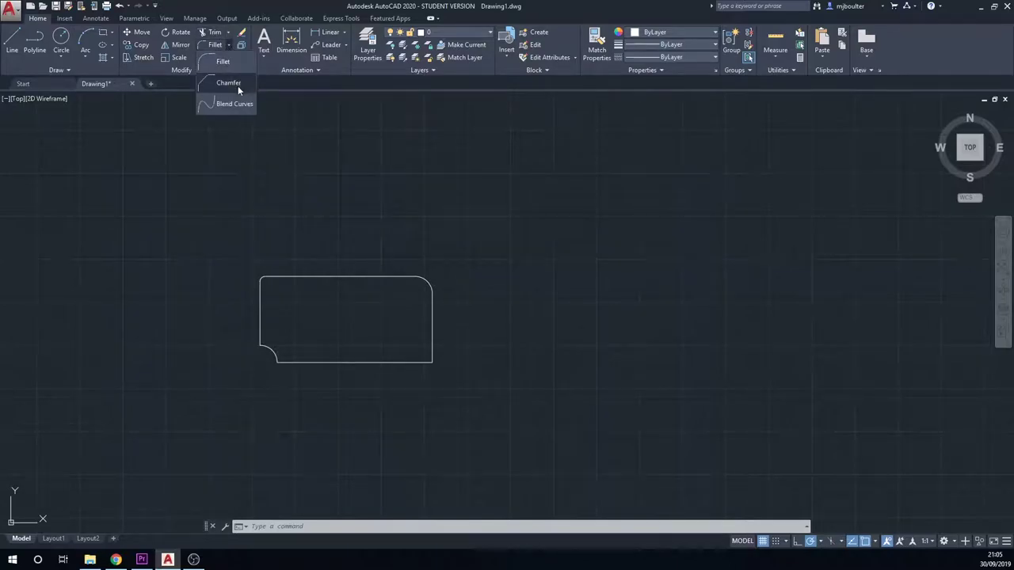
left_click(226, 83)
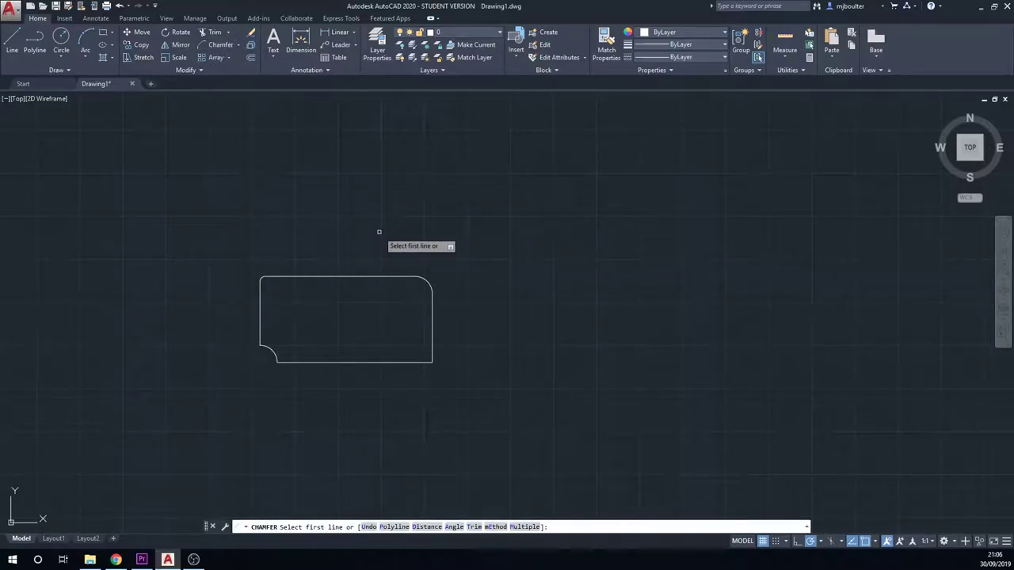
left_click(426, 527)
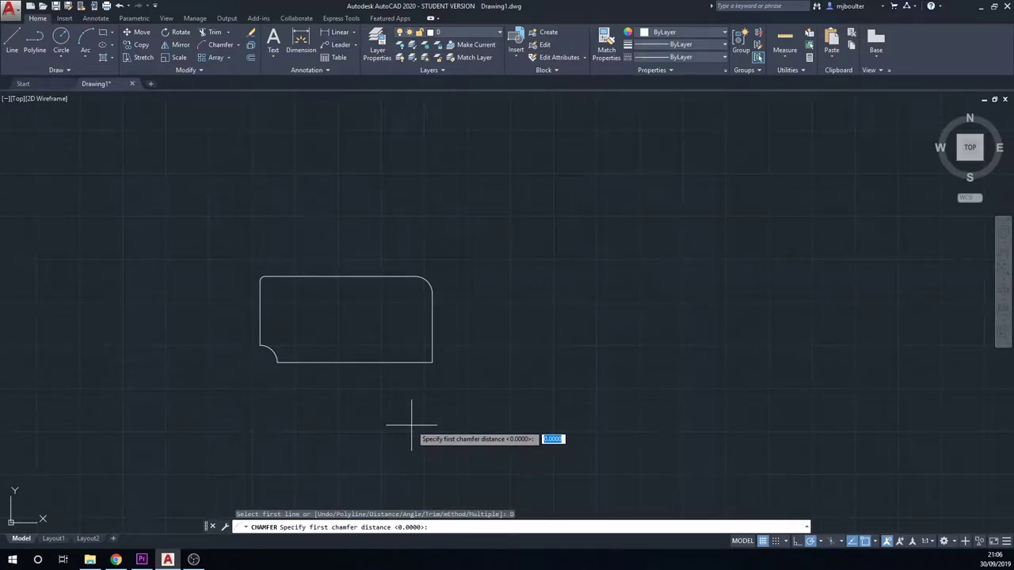
type("100")
key("Return")
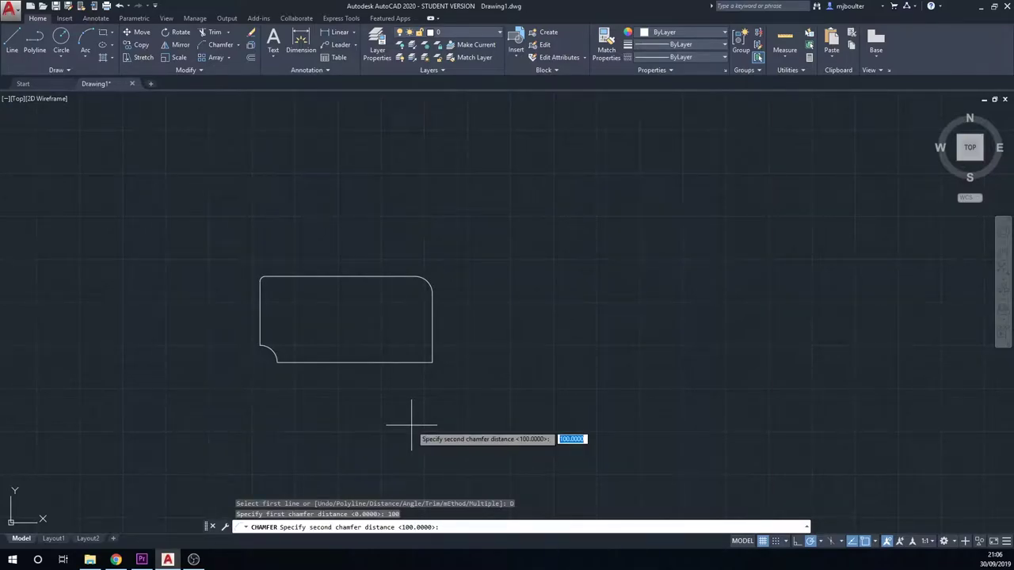
key("Return")
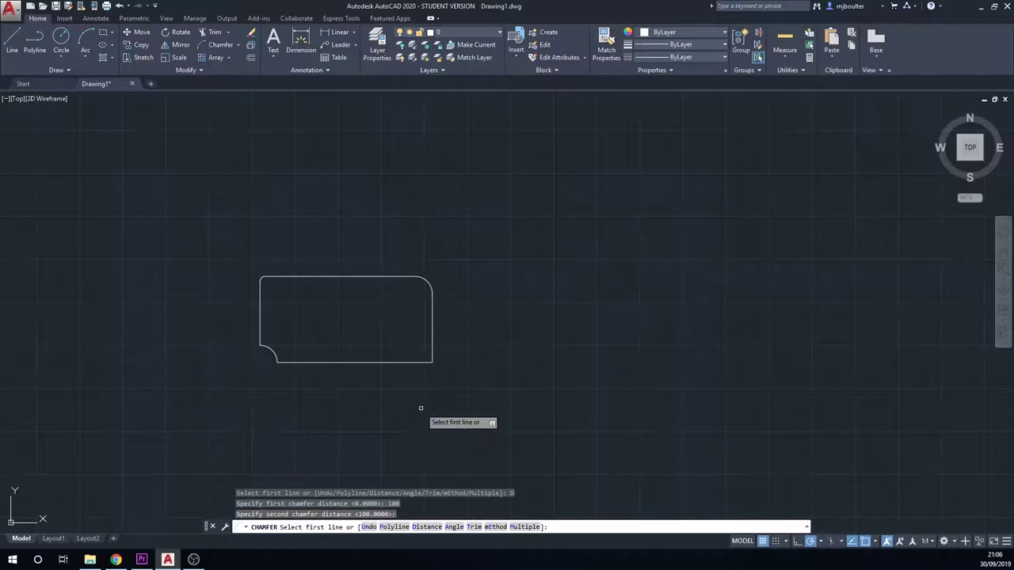
left_click(418, 362)
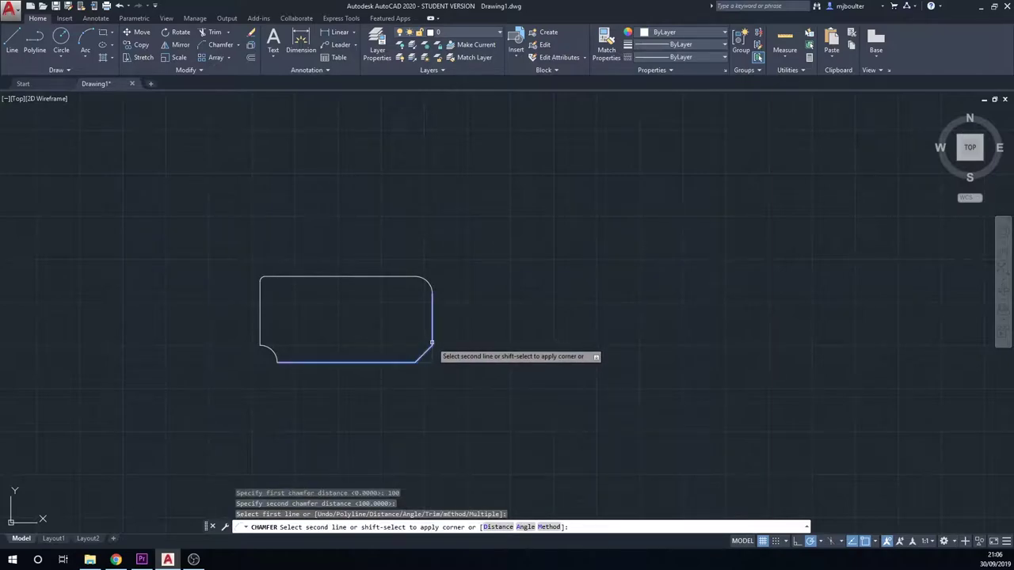
left_click(432, 343)
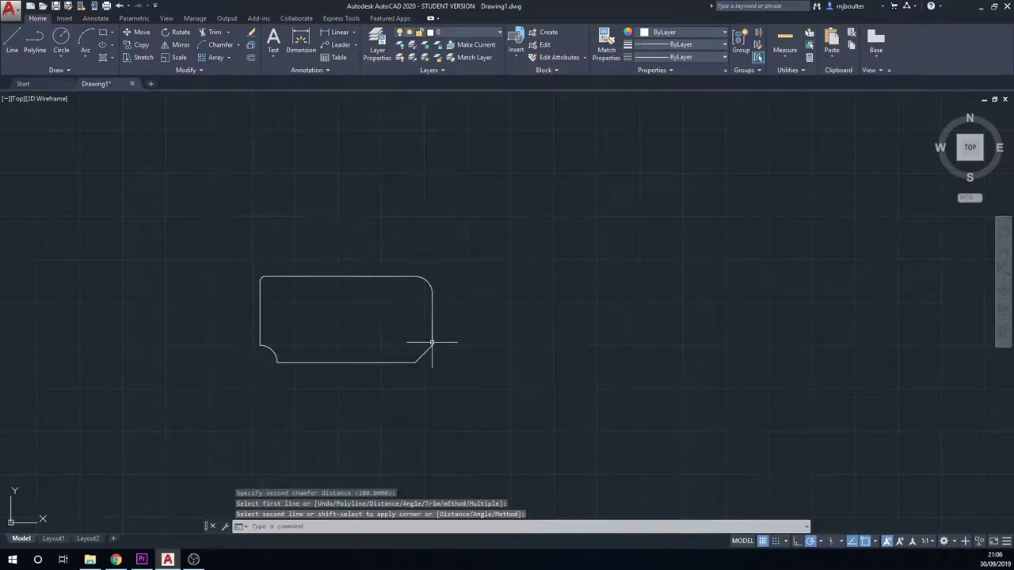
left_click(545, 357)
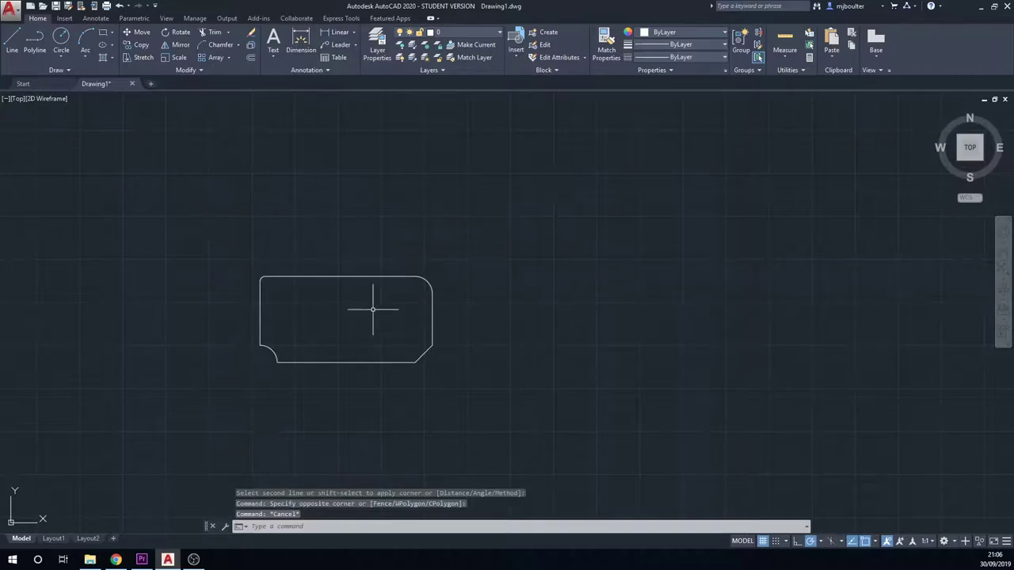
key("Escape")
- Draw the inner rectangle from two opposite corners in the plate's upper-left area
left_click(102, 38)
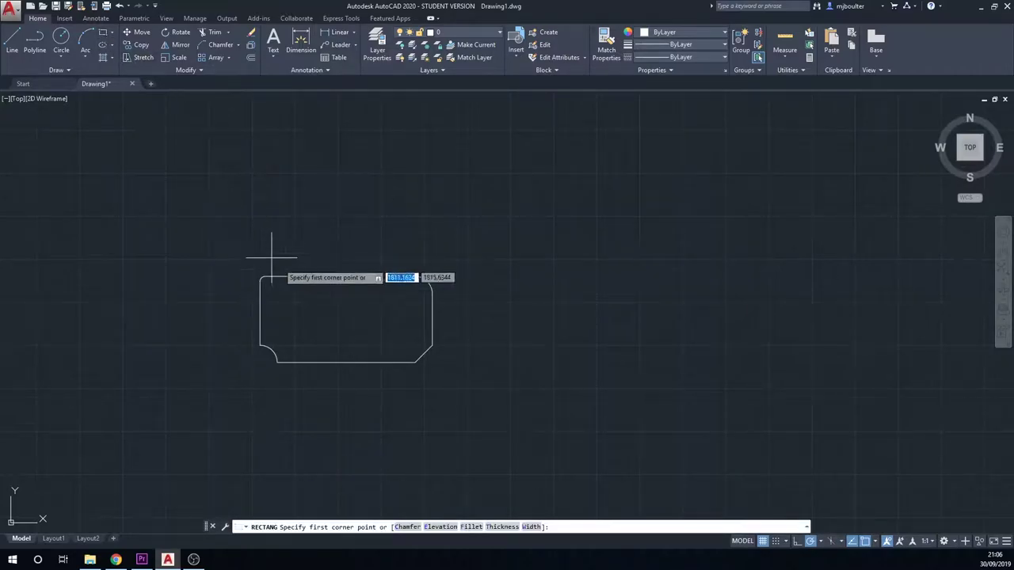
left_click(292, 298)
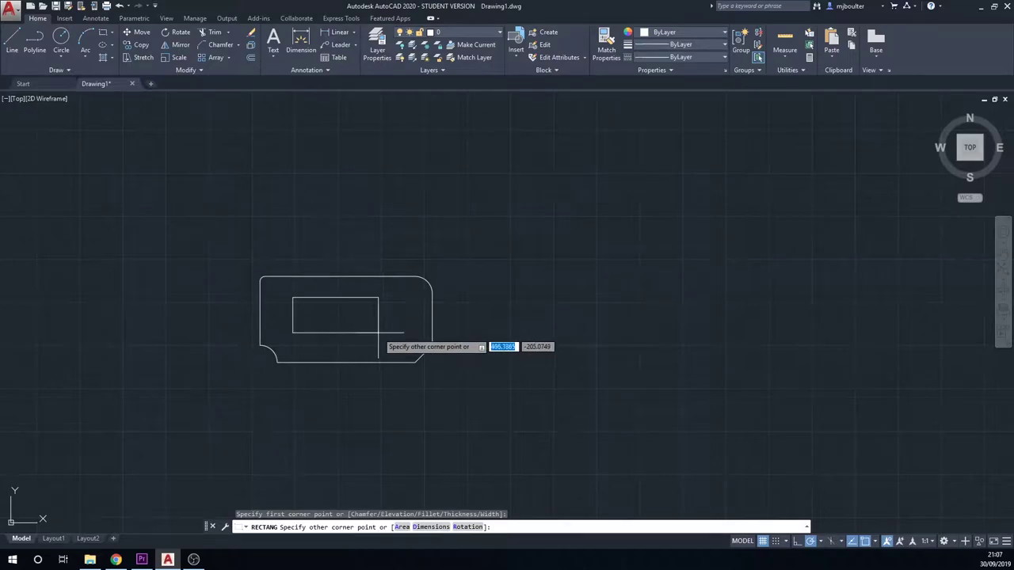
left_click(402, 335)
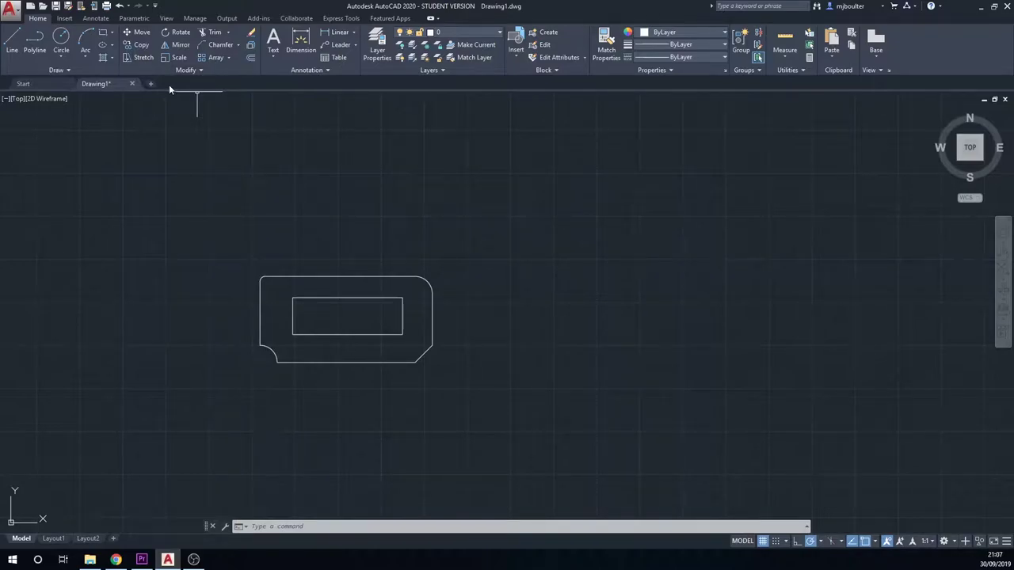
- Fillet the inner rectangle's top-left corner with radius 100
left_click(240, 45)
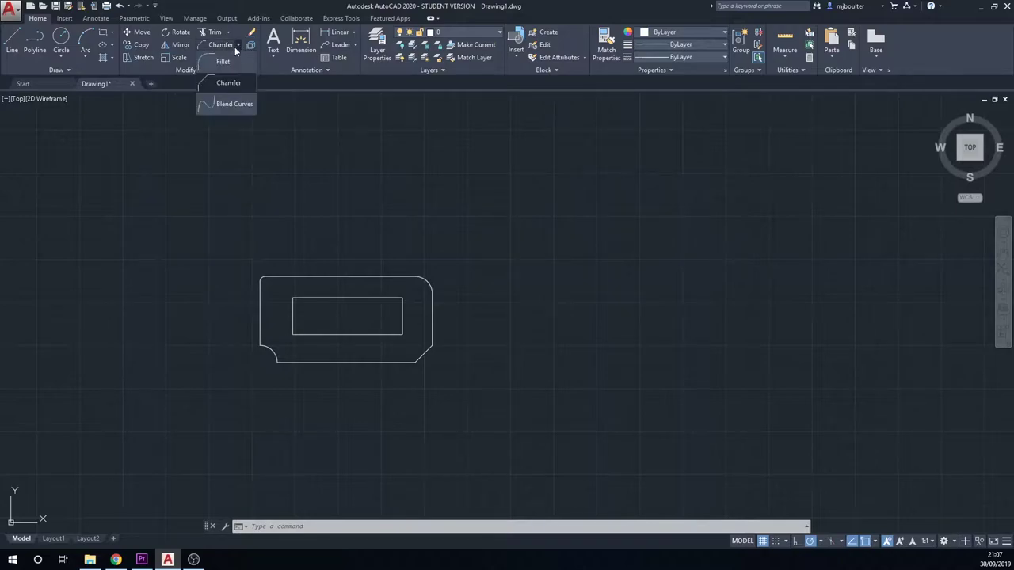
left_click(217, 63)
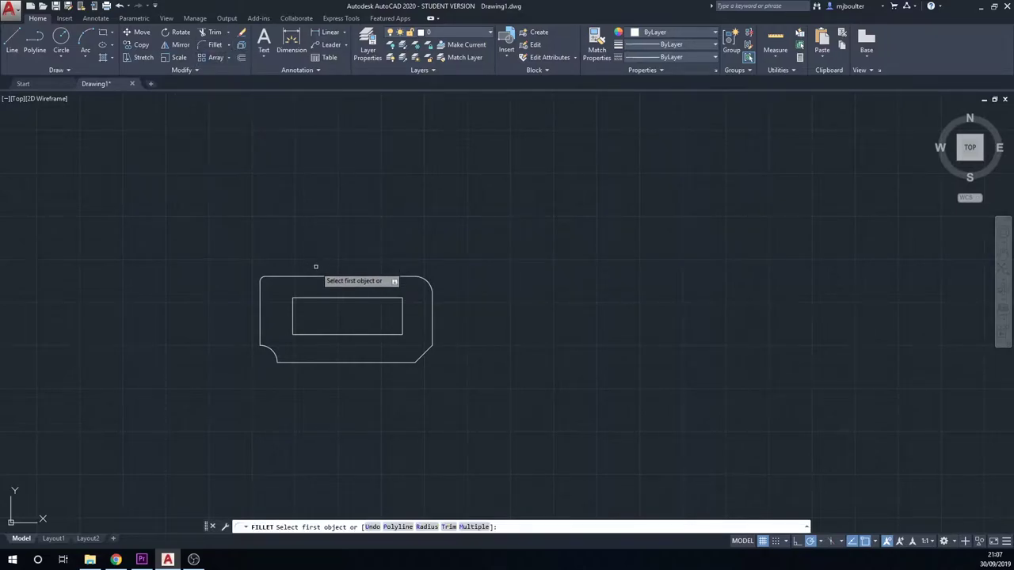
left_click(426, 527)
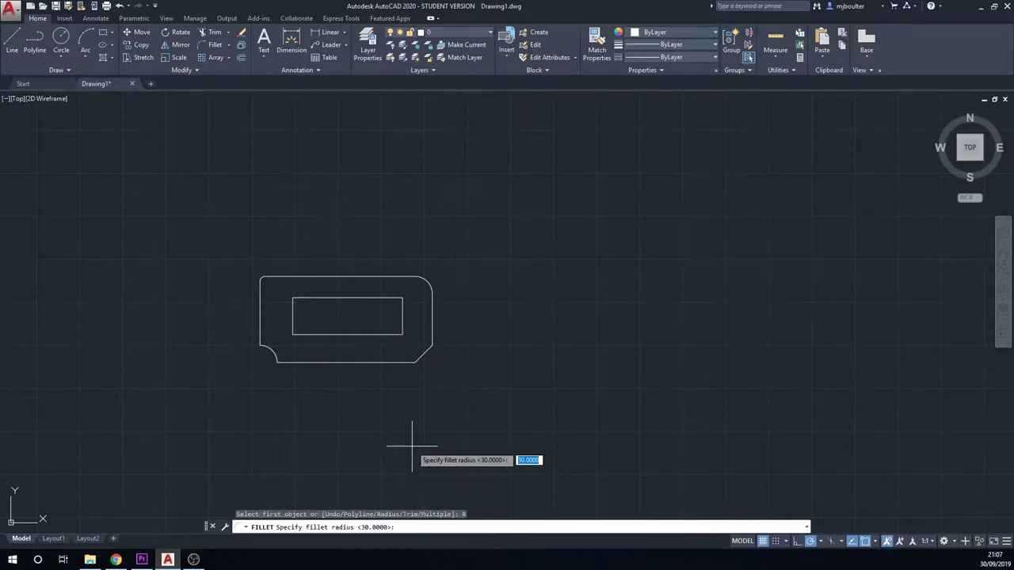
type("1")
key("Return")
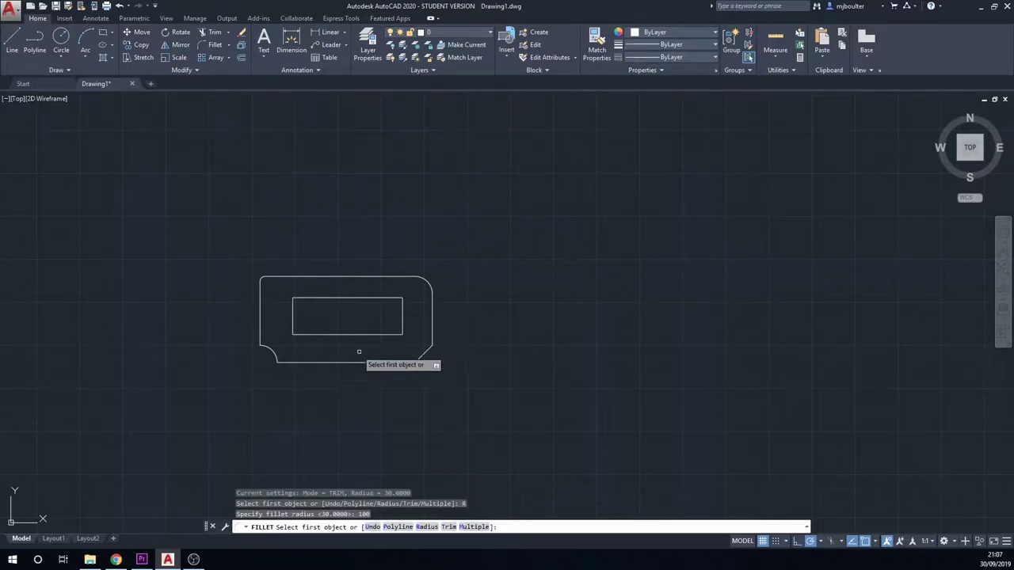
left_click(309, 297)
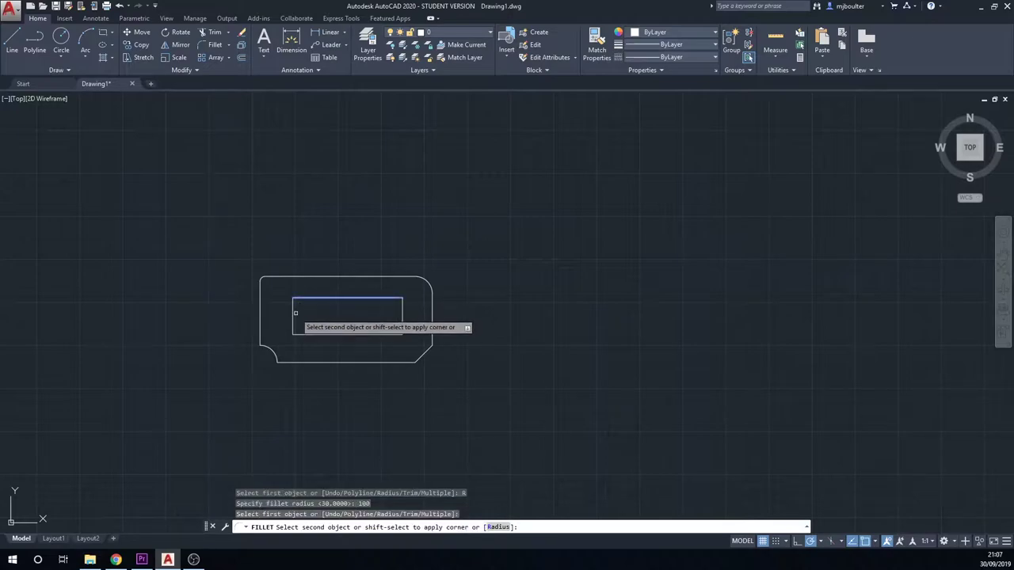
left_click(292, 314)
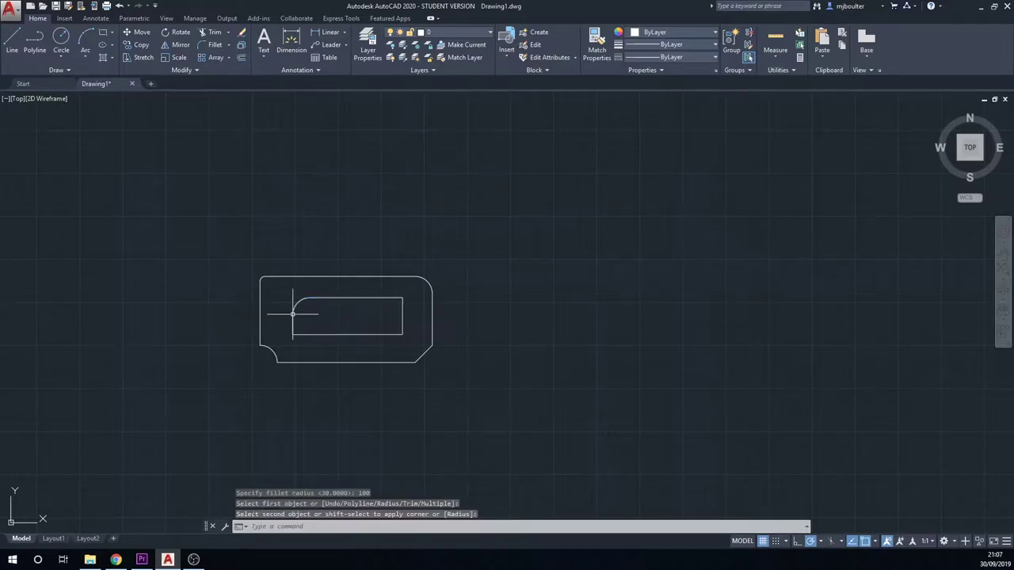
- Repeat the radius-100 fillet on the inner rectangle's bottom-left corner
right_click(356, 383)
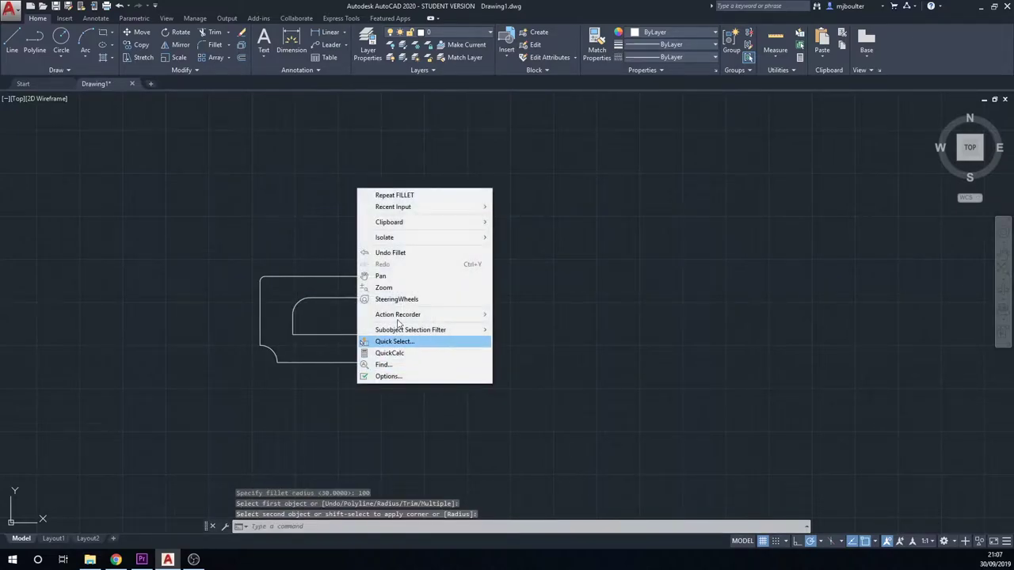
left_click(388, 195)
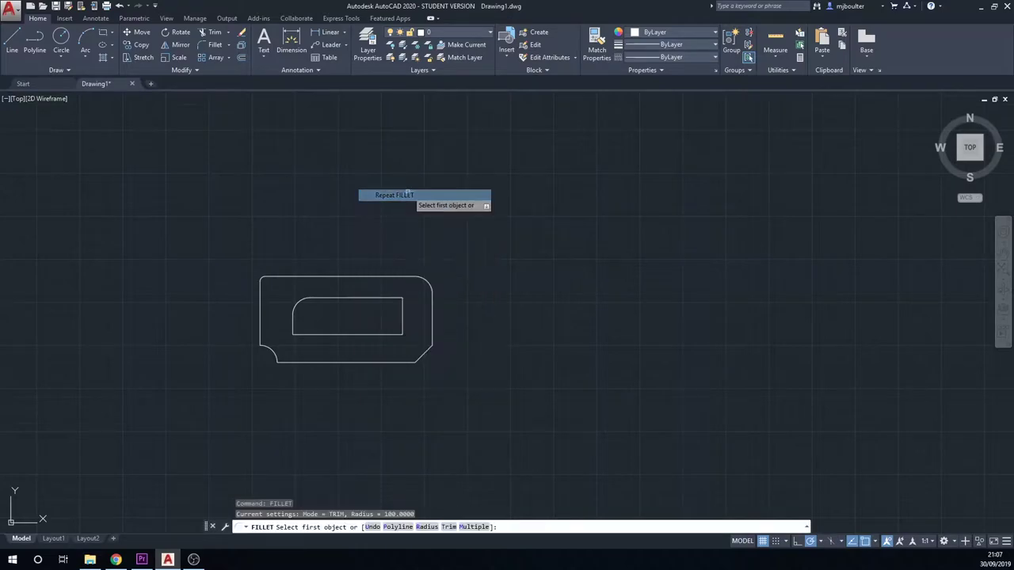
left_click(309, 334)
left_click(310, 334)
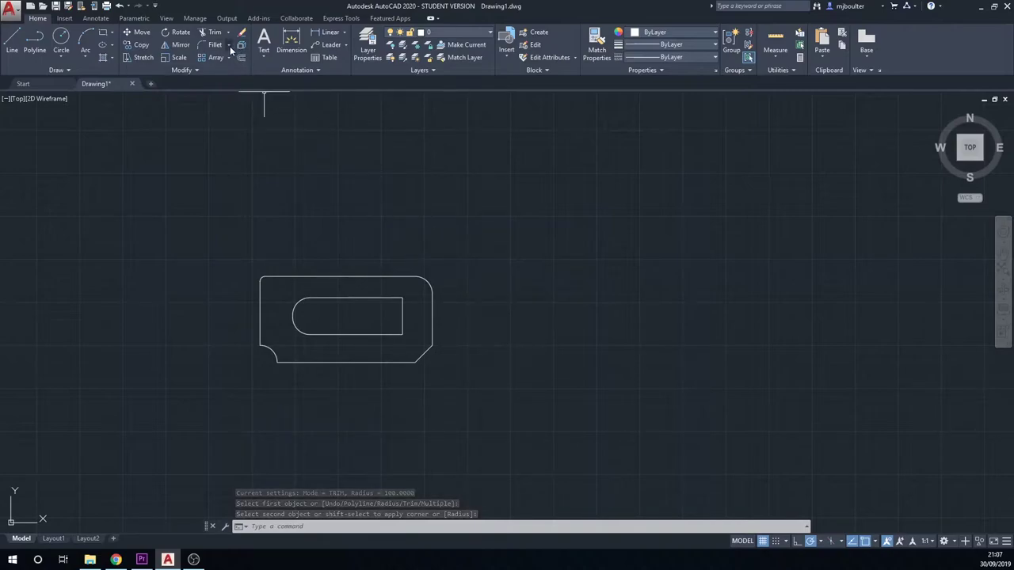
left_click(229, 45)
- Chamfer the inner slot's top-right corner between its top and right edges, length 45 at 75°
left_click(227, 83)
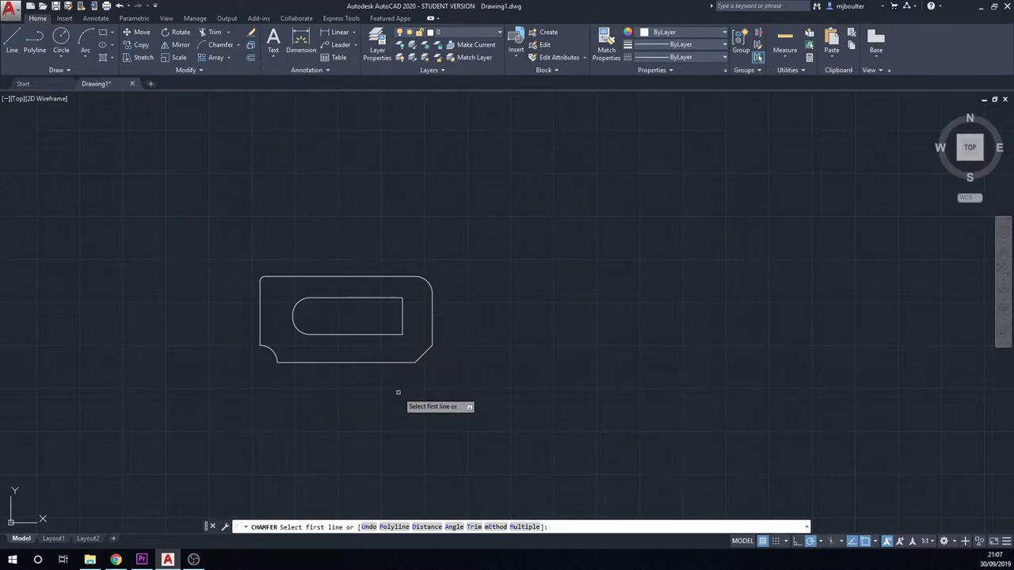
left_click(453, 527)
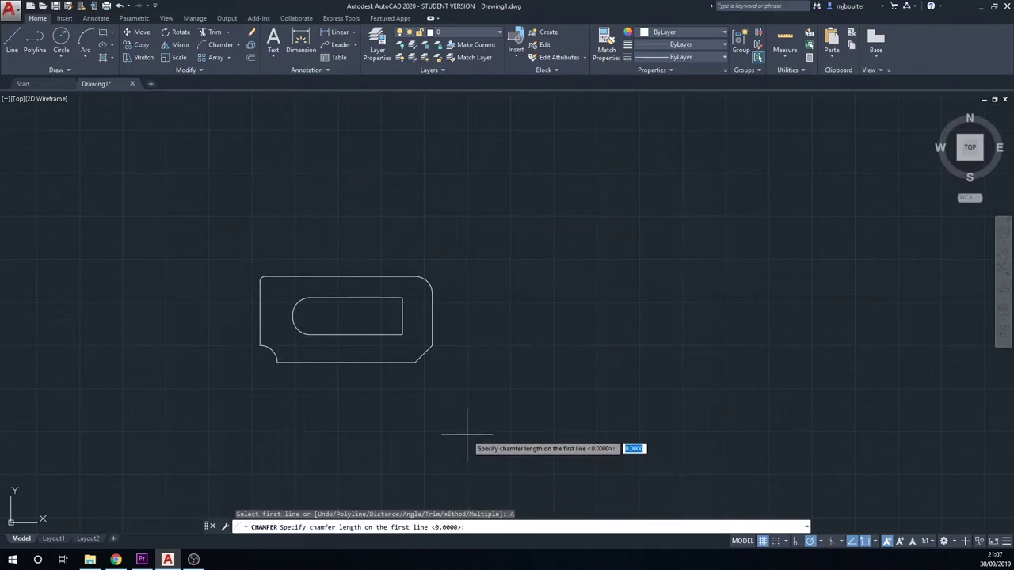
type("45")
key("Return")
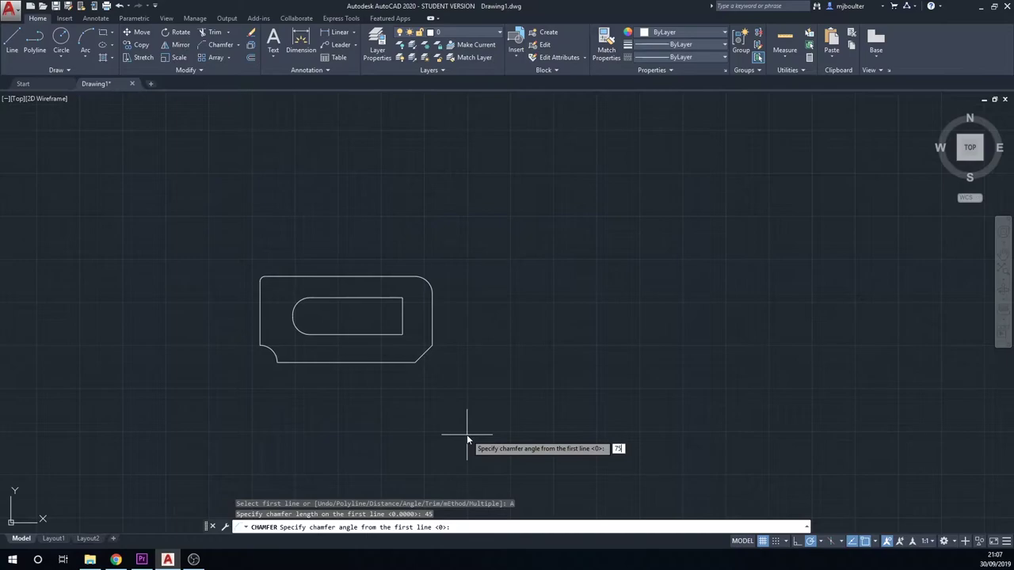
key("Return")
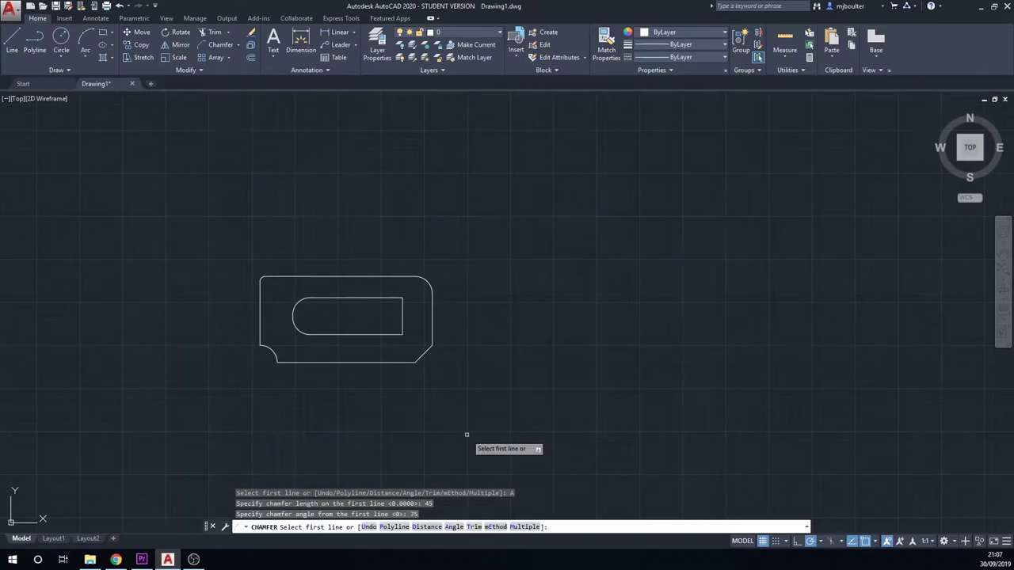
left_click(378, 299)
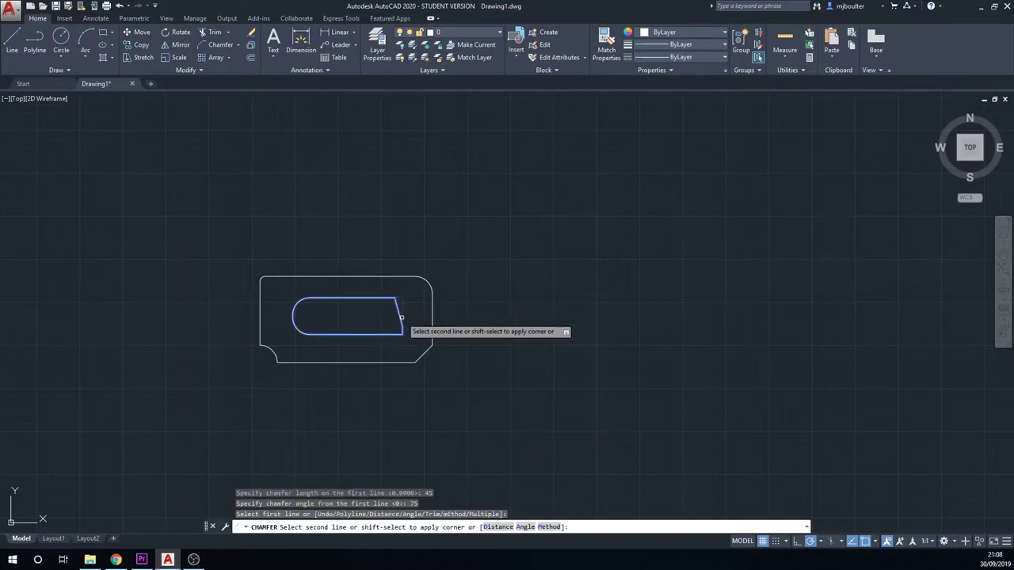
left_click(402, 318)
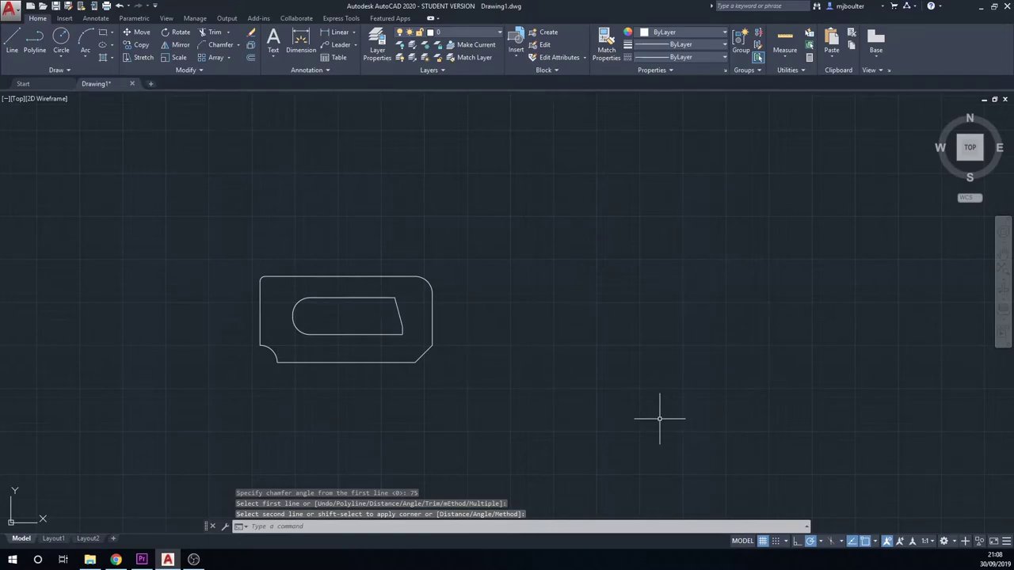